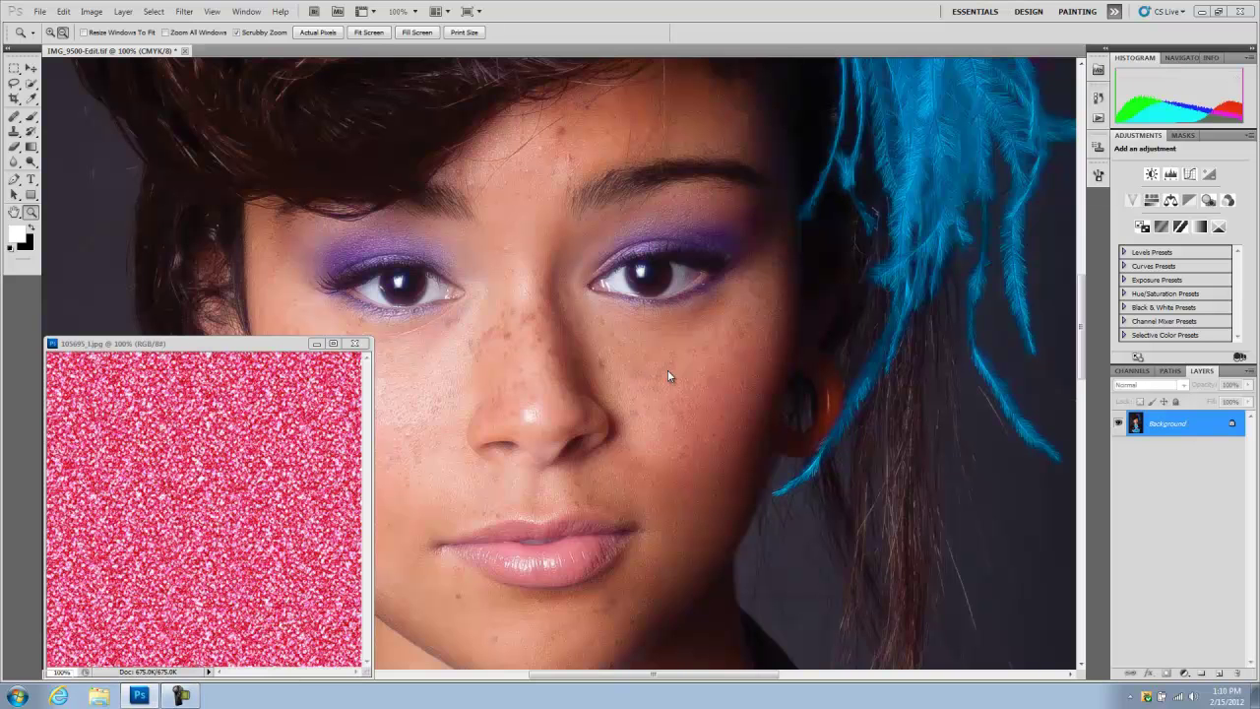
Copy the pink glitter texture into the portrait document as a new layer and close the glitter image
{"action": "left_click_drag", "start_coordinate": [914, 332], "coordinate": [916, 336]}
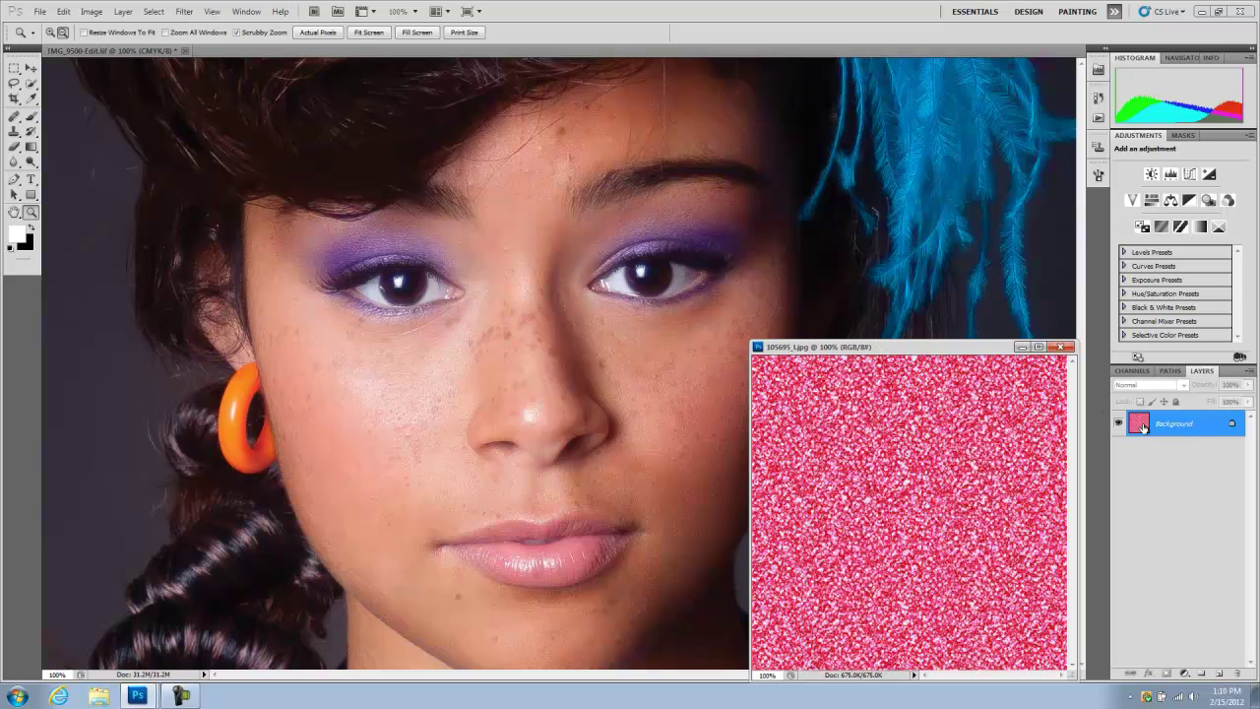
{"action": "left_click_drag", "start_coordinate": [1140, 429], "coordinate": [745, 295]}
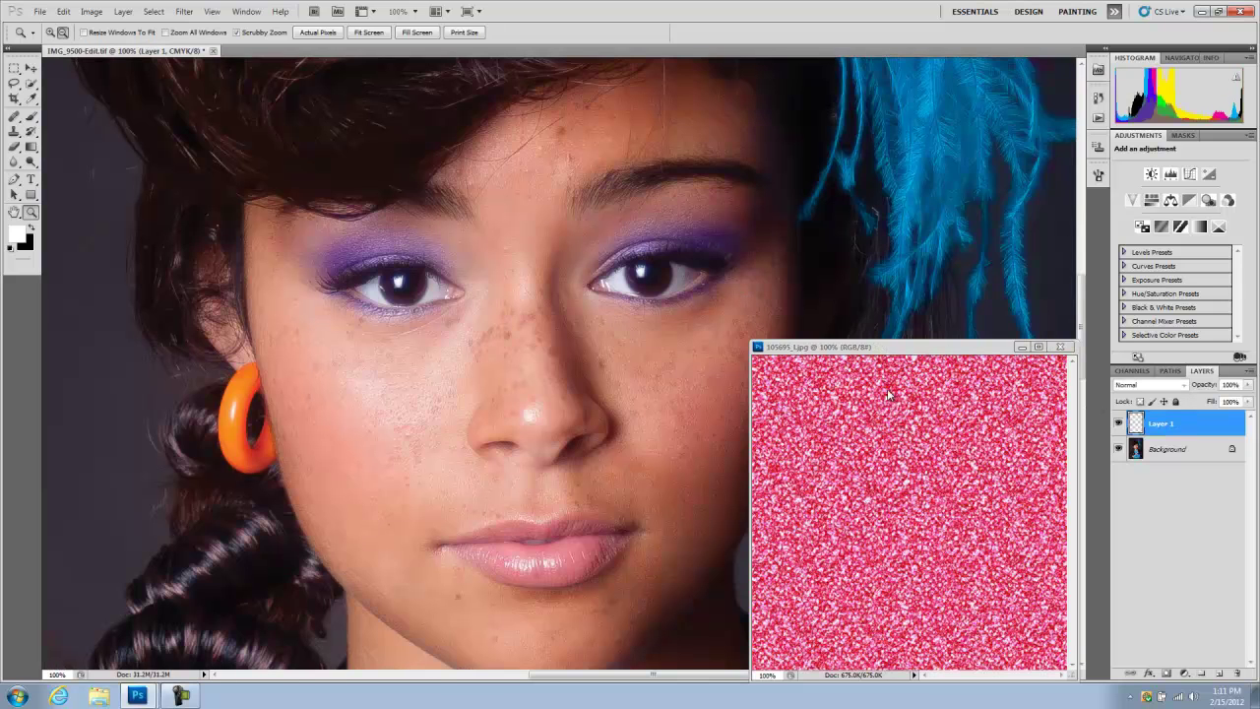
{"action": "left_click", "coordinate": [1065, 350]}
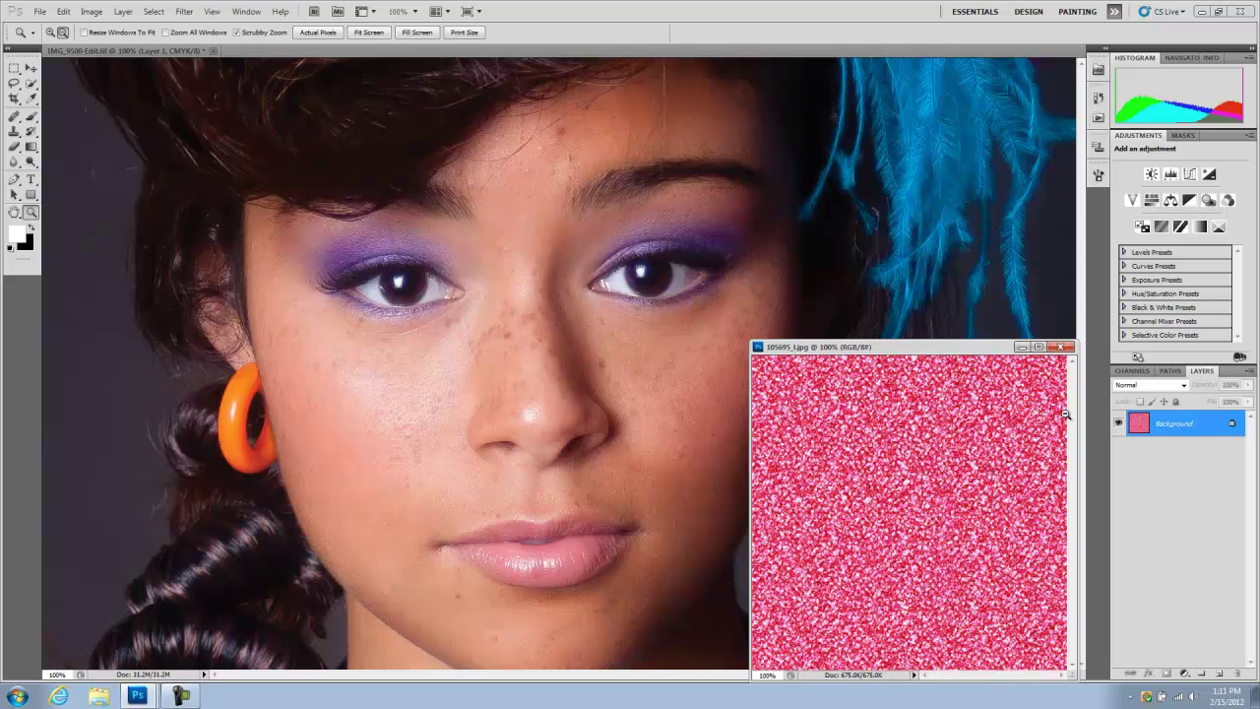
{"action": "left_click", "coordinate": [1061, 348]}
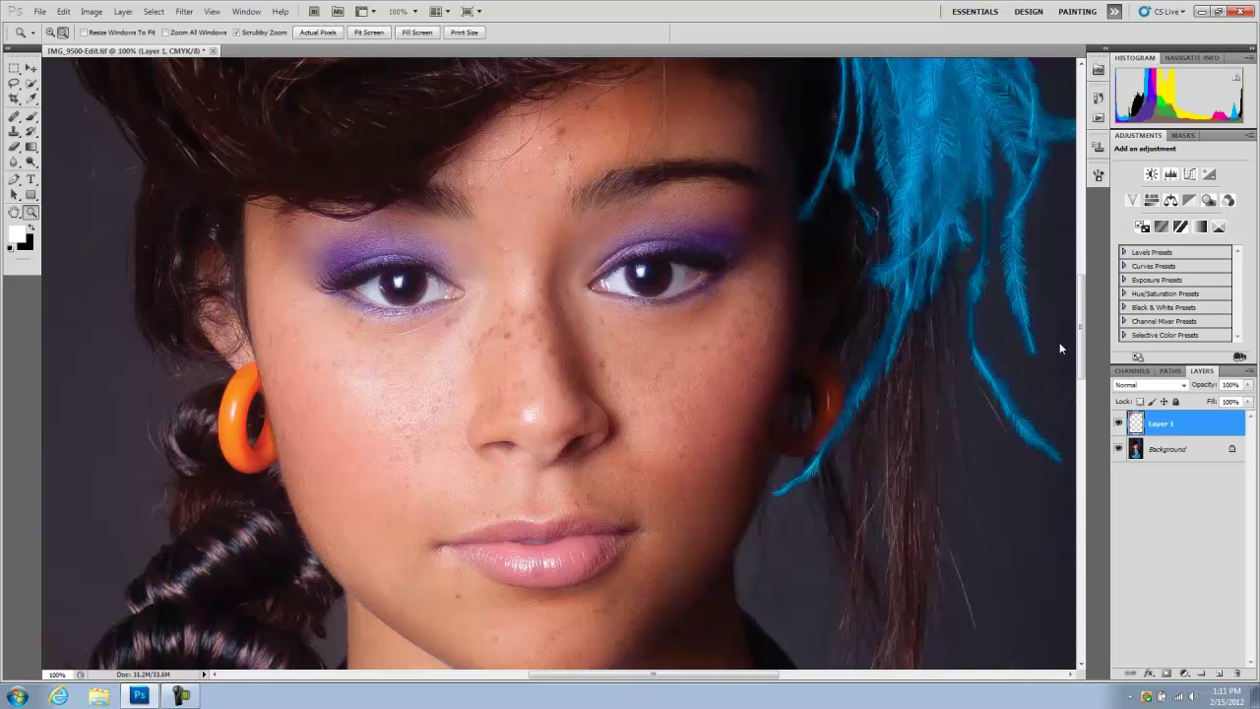
Move the glitter patch from the corner of the portrait onto the face, covering the eye and cheek beside the nose
{"action": "left_click_drag", "start_coordinate": [1084, 336], "coordinate": [1085, 252]}
{"action": "left_click_drag", "start_coordinate": [537, 674], "coordinate": [706, 183]}
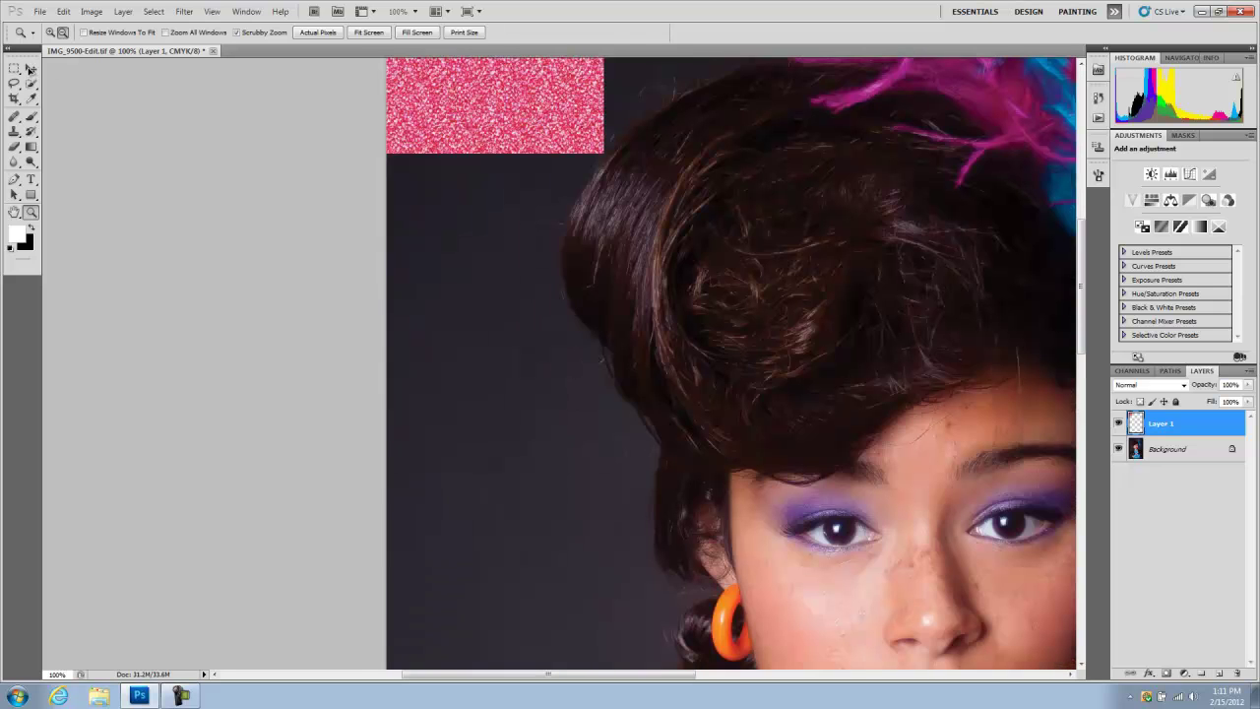
{"action": "key", "text": "ctrl+minus"}
{"action": "left_click", "coordinate": [30, 68]}
{"action": "left_click_drag", "start_coordinate": [478, 119], "coordinate": [791, 572]}
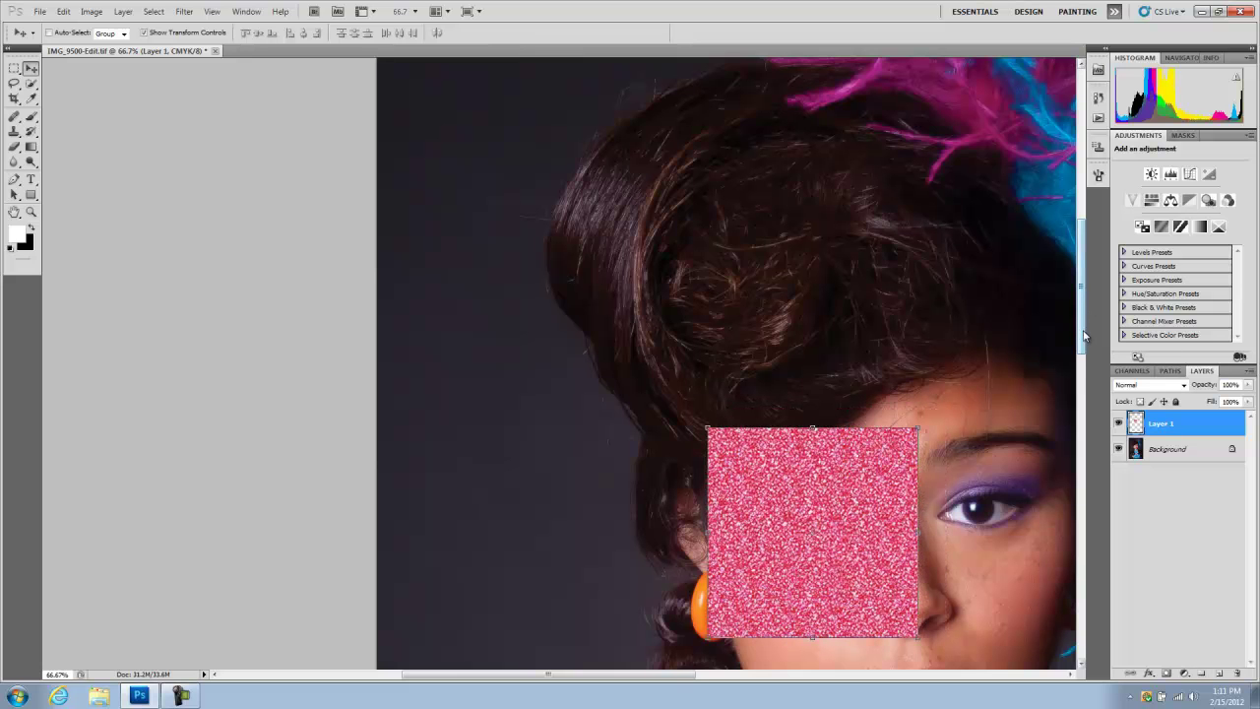
Scale the glitter patch down proportionally to about 52% so it sits between cheek and nose, and apply the transformation
{"action": "scroll", "coordinate": [1087, 275], "scroll_direction": "down", "scroll_amount": 5}
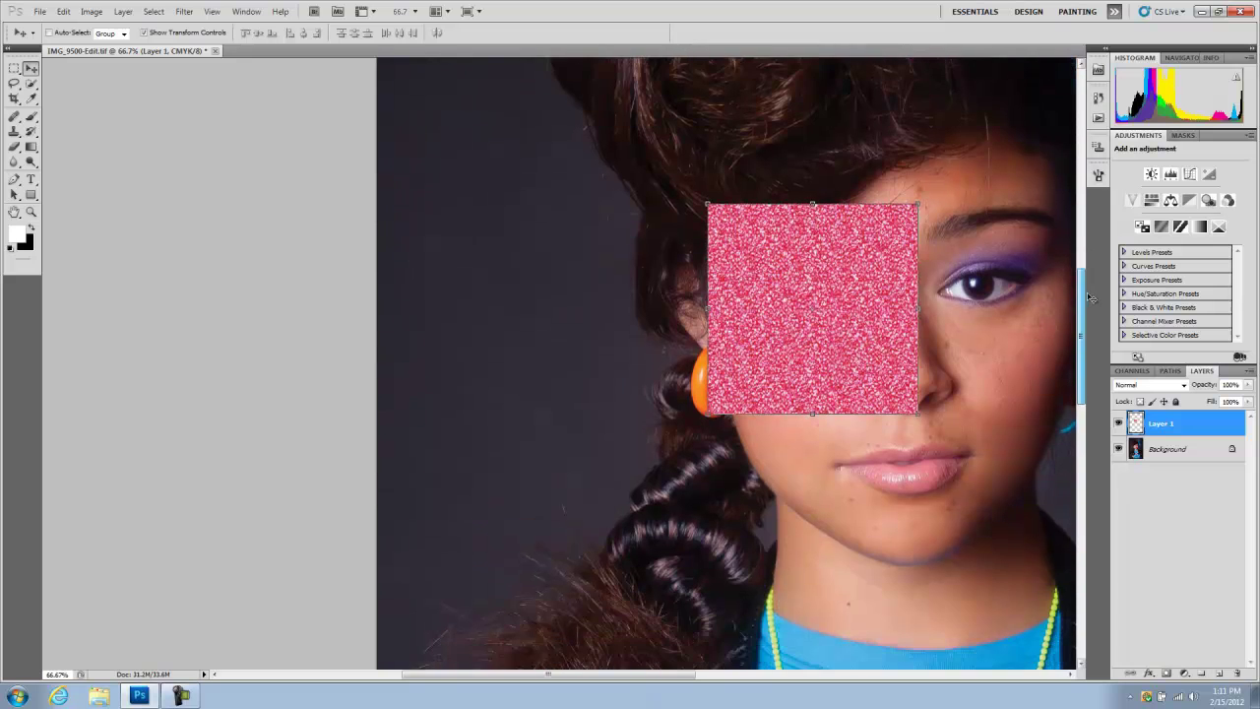
{"action": "scroll", "coordinate": [630, 394], "scroll_direction": "right", "scroll_amount": 5}
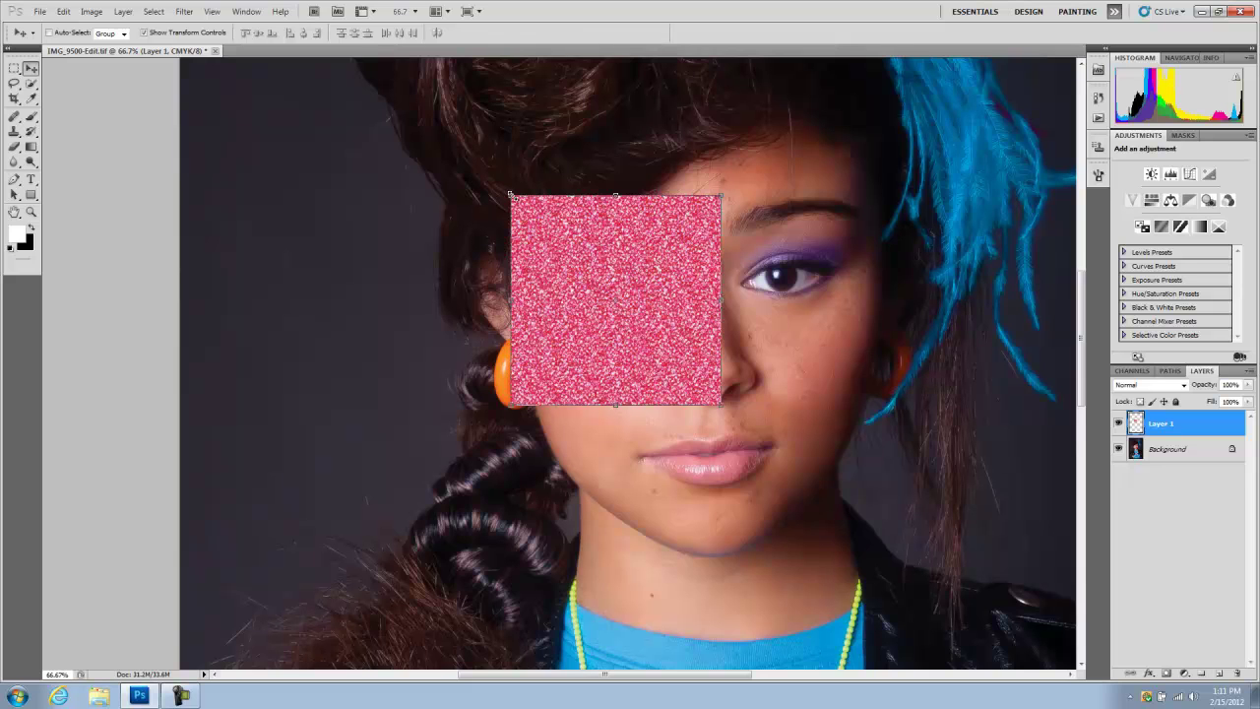
{"action": "left_click_drag", "start_coordinate": [508, 193], "coordinate": [613, 296]}
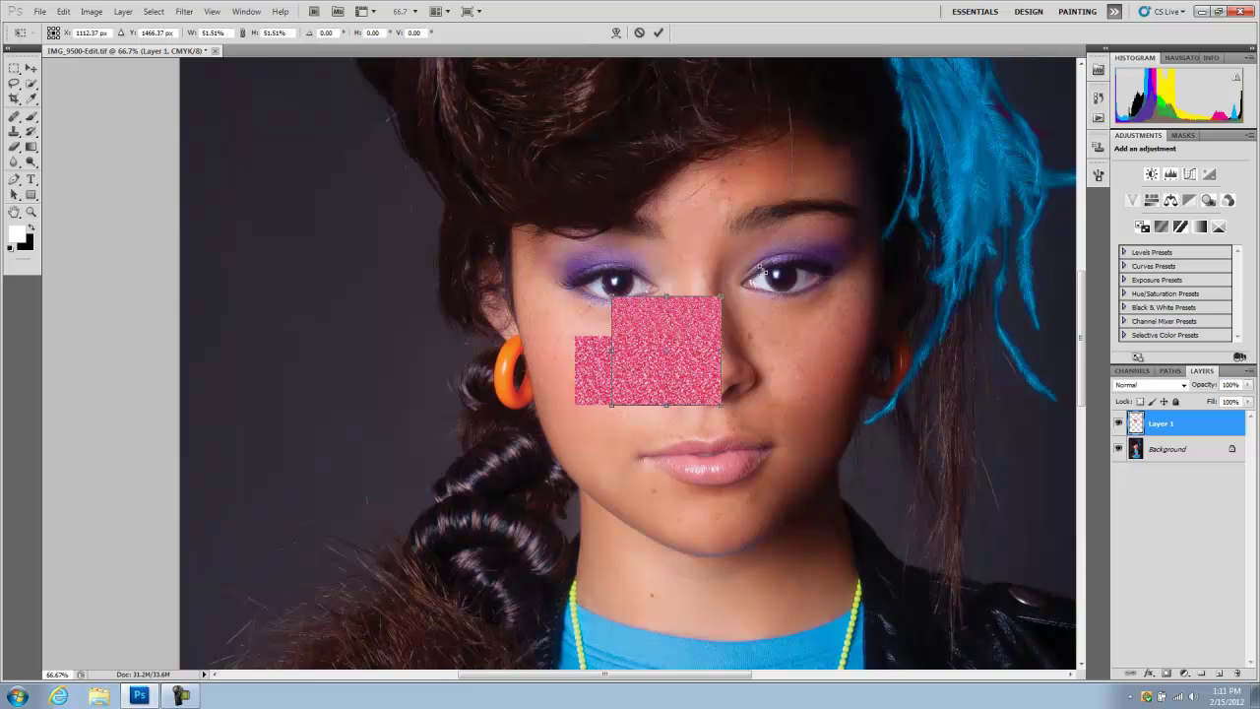
{"action": "key", "text": "ctrl+z"}
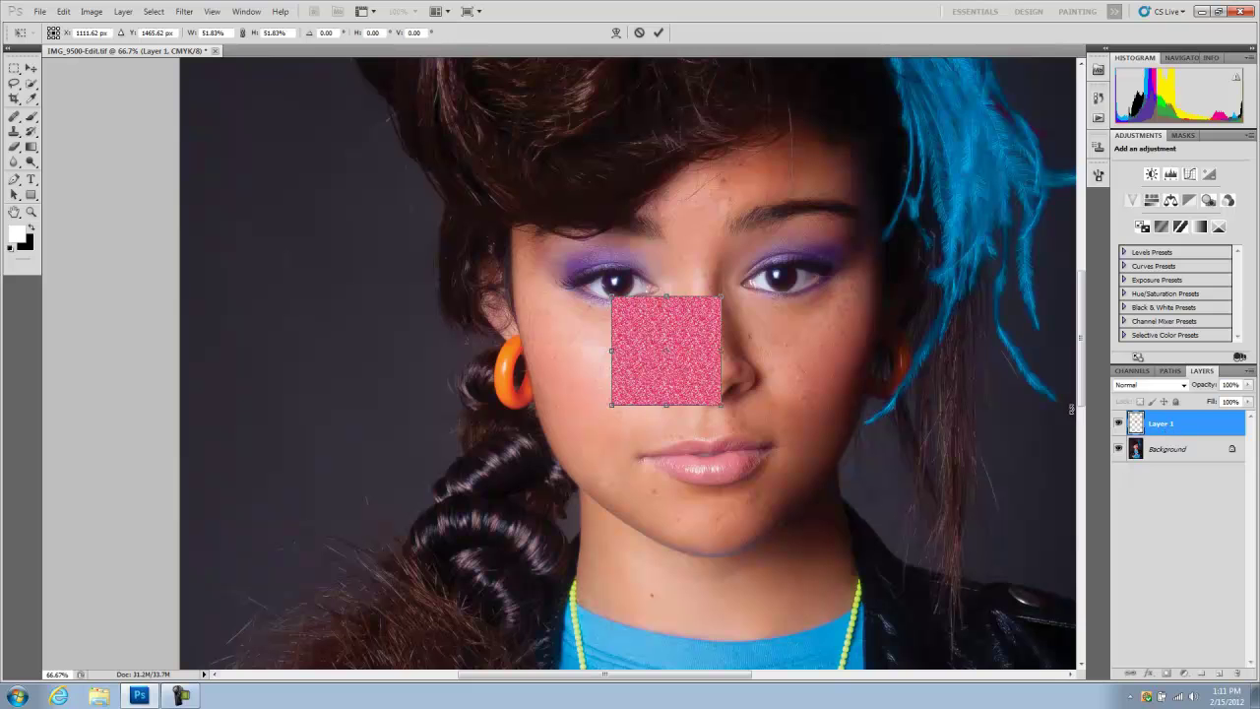
{"action": "left_click", "coordinate": [31, 68]}
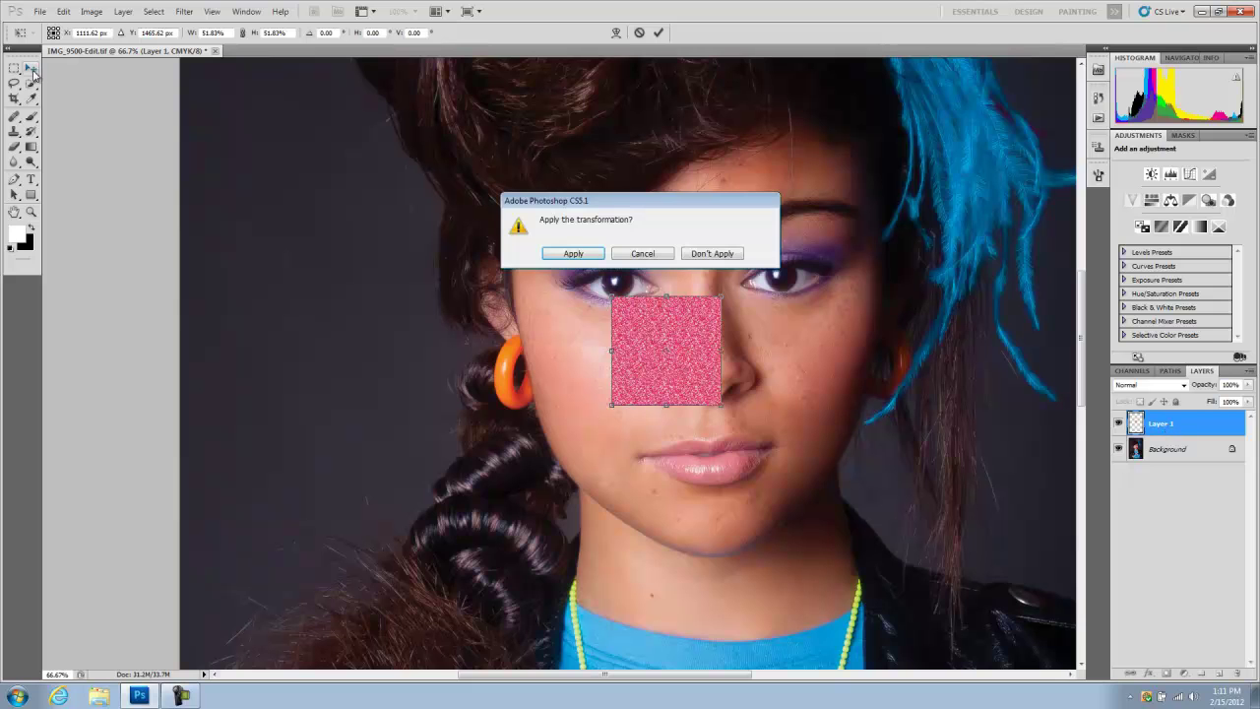
{"action": "left_click", "coordinate": [573, 254]}
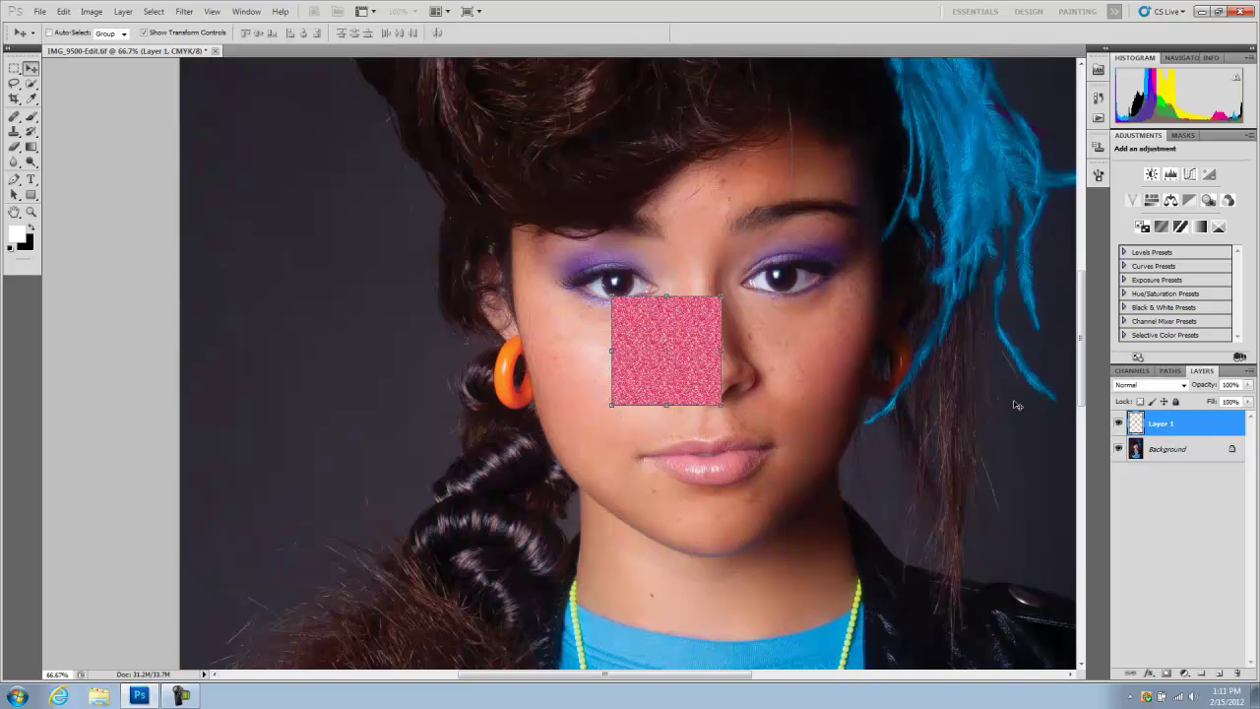
Rename the glitter layer as Low and duplicate it
{"action": "double_click", "coordinate": [1180, 424]}
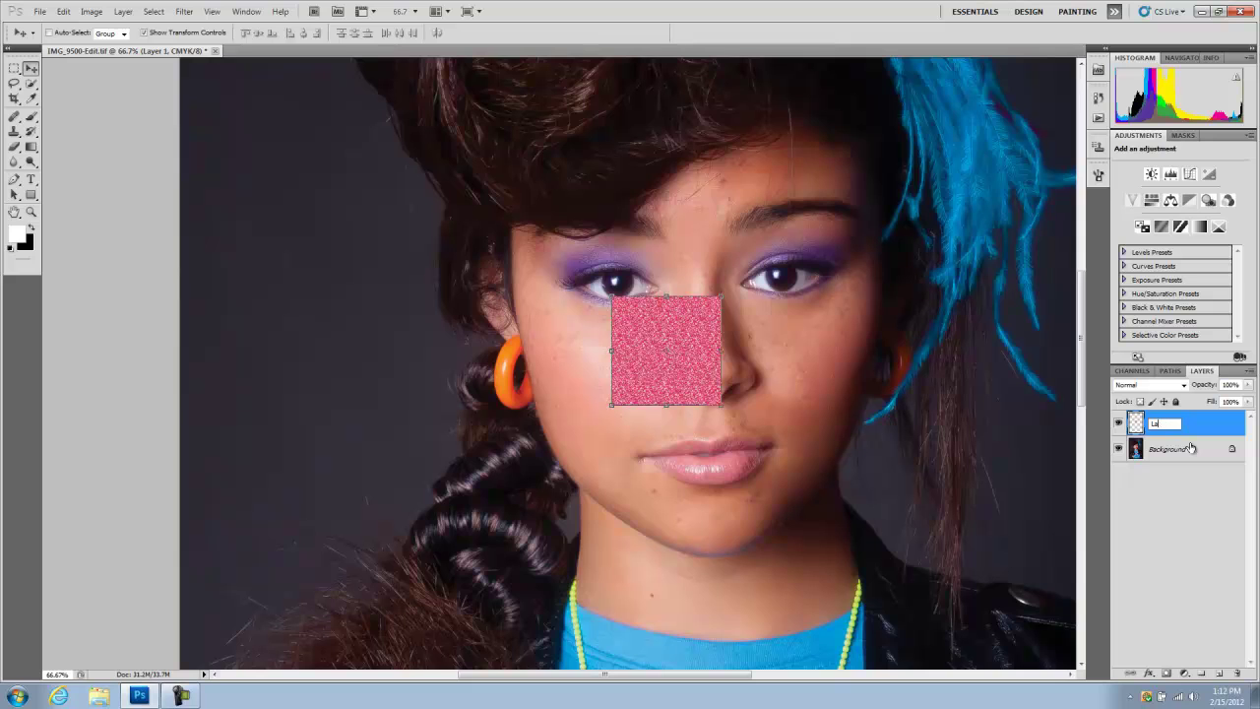
{"action": "key", "text": "Return"}
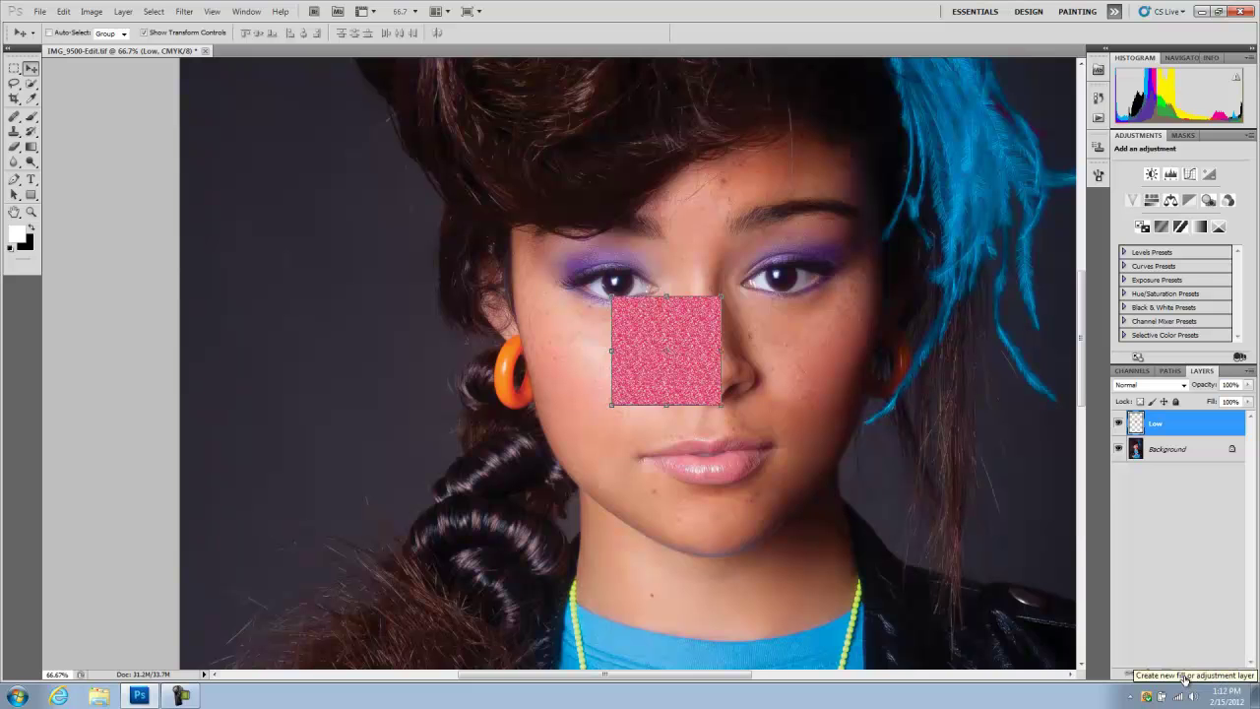
{"action": "key", "text": "ctrl+j"}
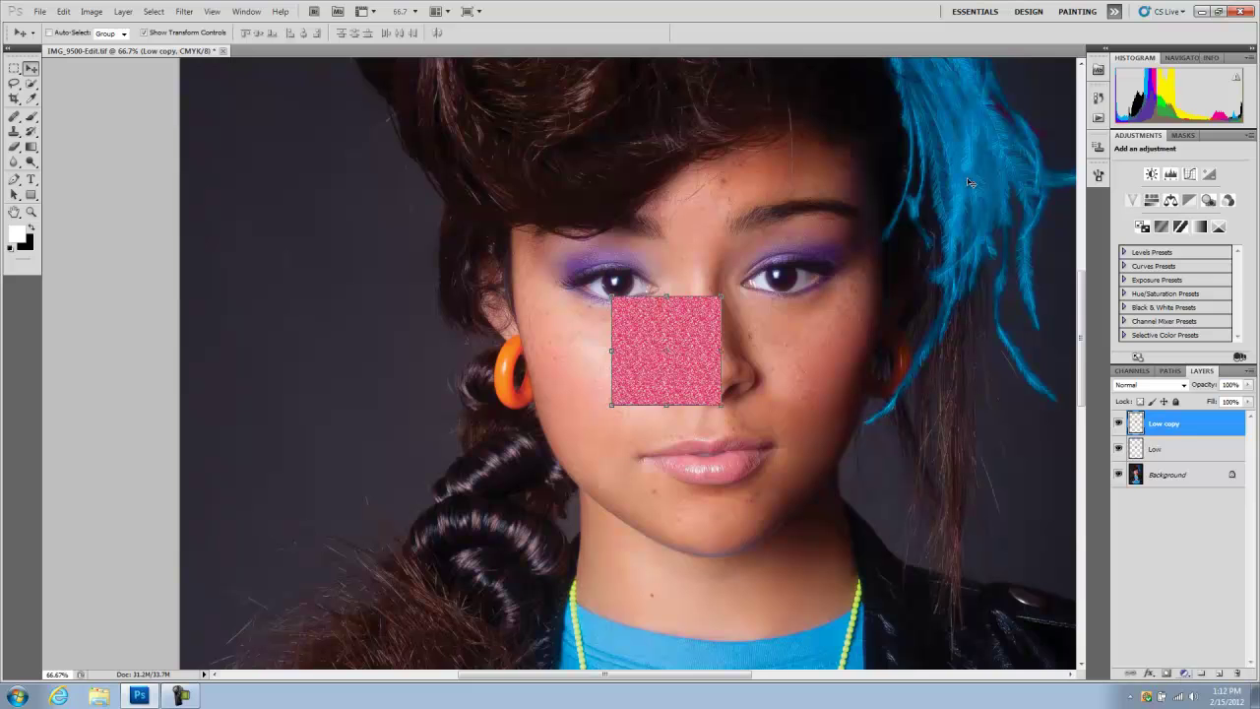
Rename the duplicated layer as high and hide it, leaving the Low layer active
{"action": "double_click", "coordinate": [1167, 425]}
{"action": "key", "text": "BackSpace"}
{"action": "key", "text": "Return"}
{"action": "left_click", "coordinate": [1166, 450]}
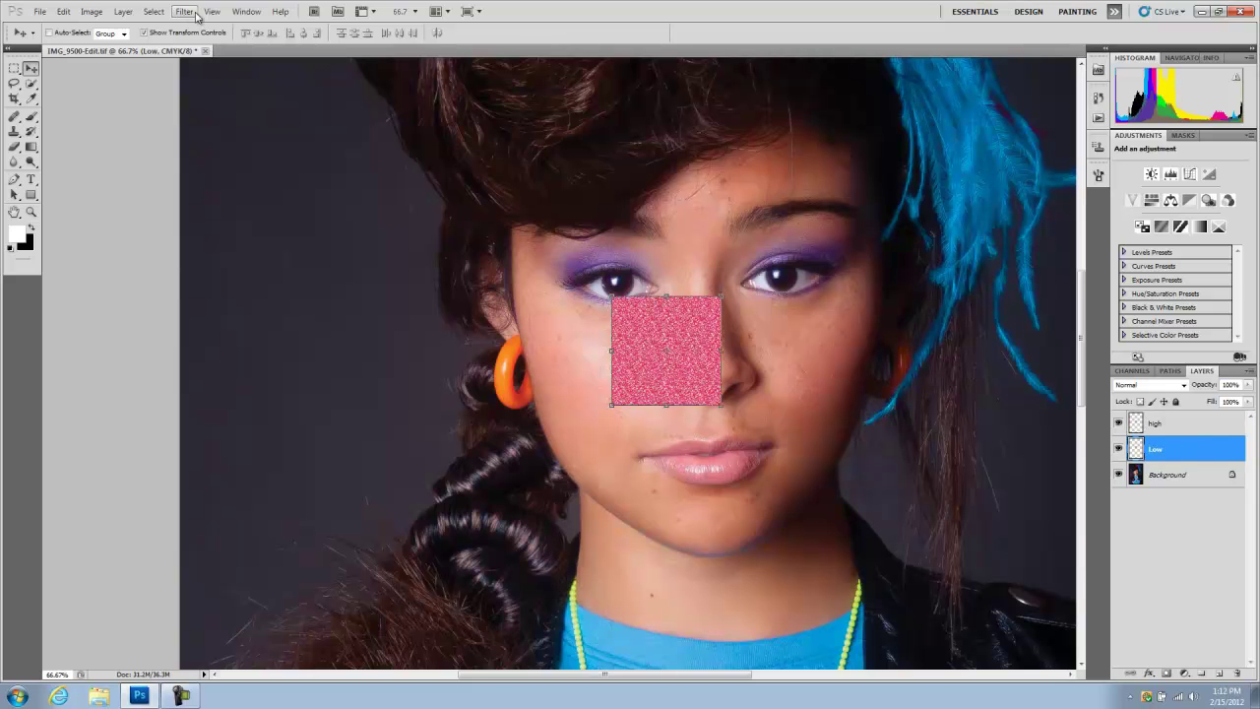
{"action": "left_click", "coordinate": [1118, 424]}
Try a High Pass filter with a 3.5-pixel radius on the Low layer, and undo it
{"action": "left_click", "coordinate": [192, 14]}
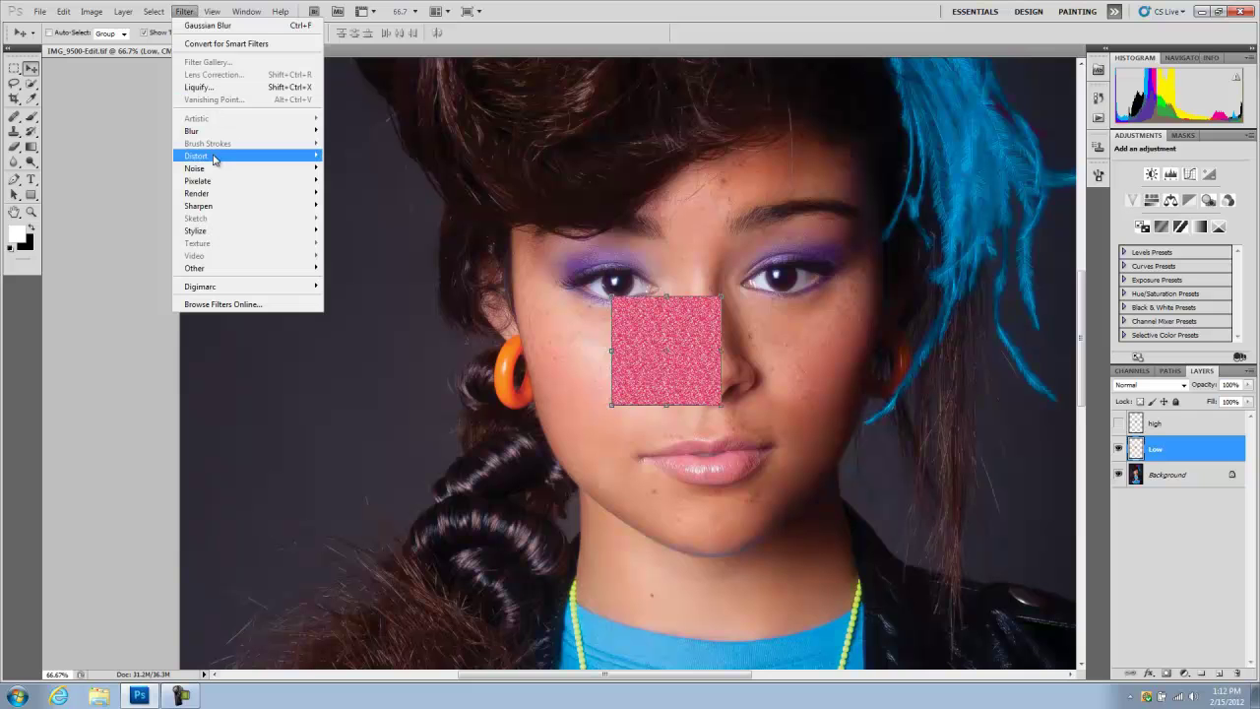
{"action": "mouse_move", "coordinate": [216, 173]}
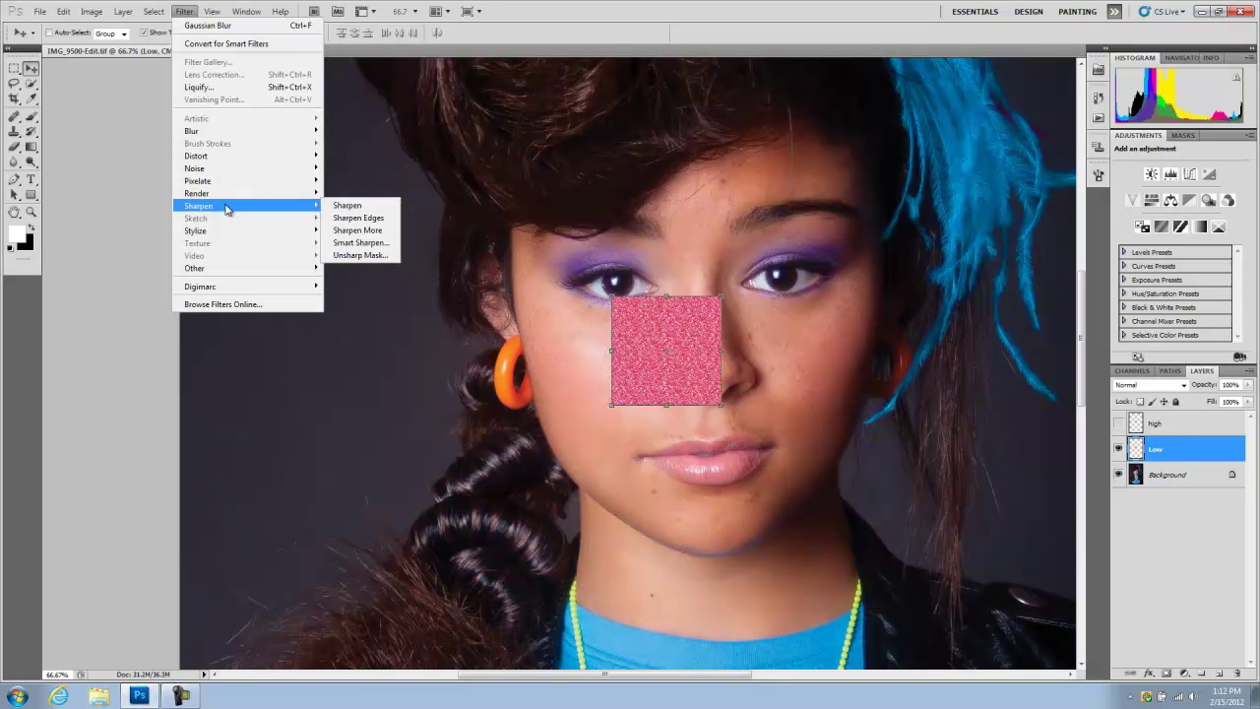
{"action": "mouse_move", "coordinate": [258, 268]}
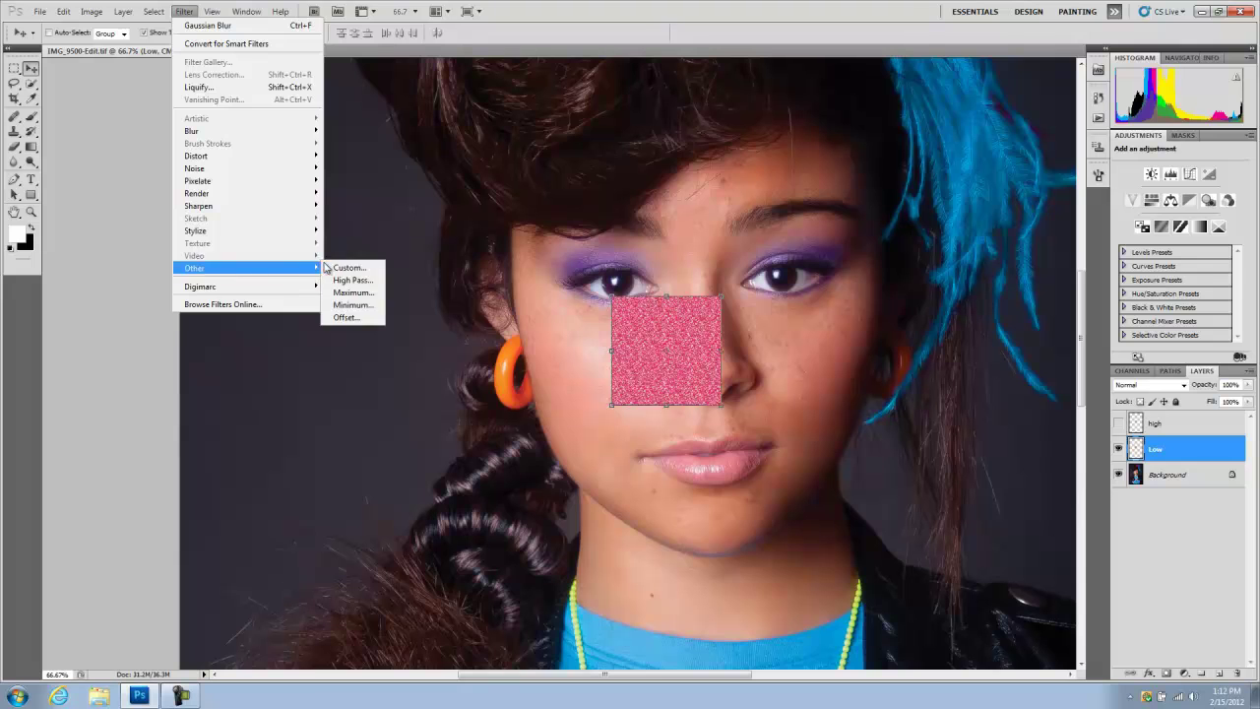
{"action": "left_click", "coordinate": [345, 279]}
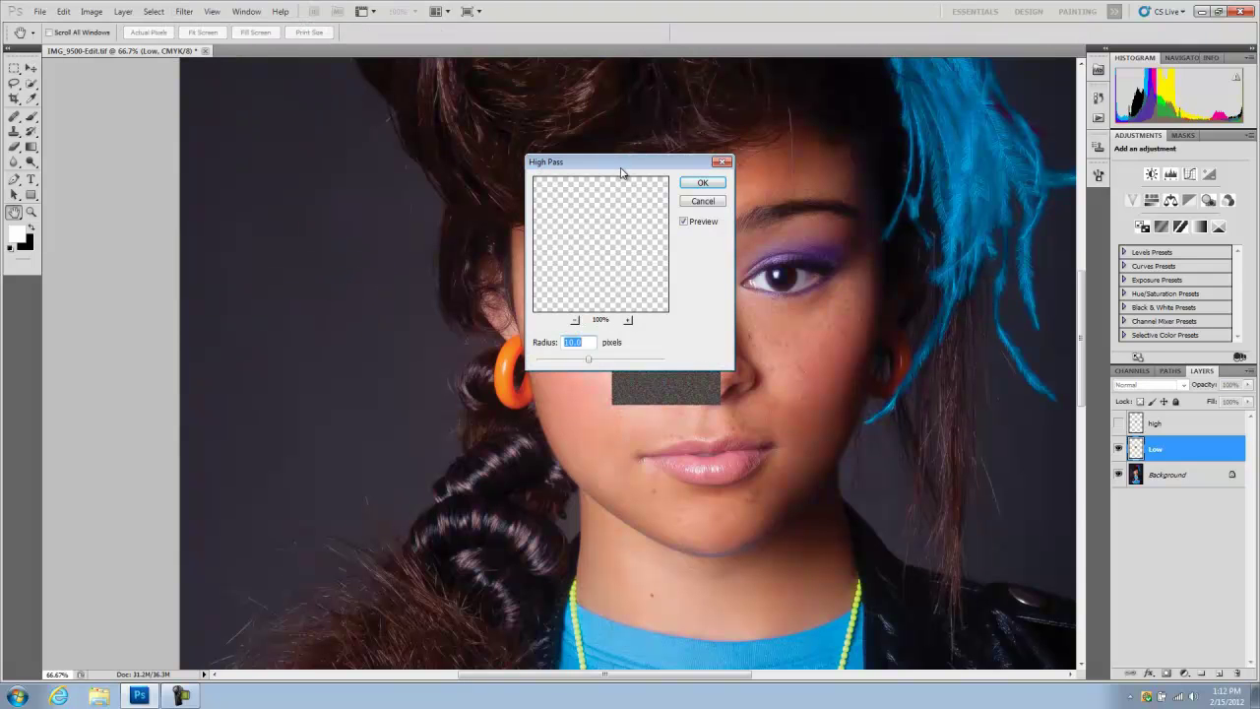
{"action": "left_click_drag", "start_coordinate": [622, 168], "coordinate": [424, 232]}
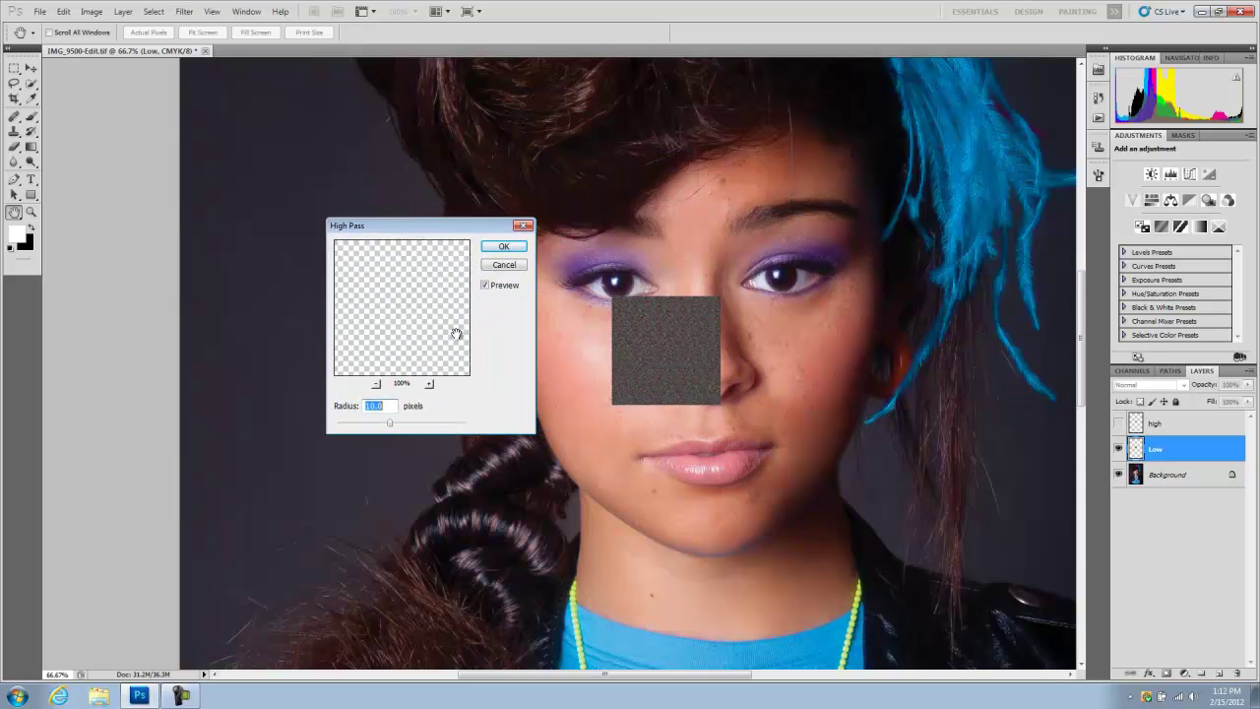
{"action": "mouse_move", "coordinate": [390, 429]}
{"action": "left_mouse_down"}
{"action": "mouse_move", "coordinate": [369, 425]}
{"action": "mouse_move", "coordinate": [382, 434]}
{"action": "left_mouse_up"}
{"action": "left_click_drag", "start_coordinate": [370, 425], "coordinate": [355, 427]}
{"action": "left_click_drag", "start_coordinate": [357, 425], "coordinate": [346, 425]}
{"action": "left_click_drag", "start_coordinate": [347, 425], "coordinate": [355, 425]}
{"action": "left_click_drag", "start_coordinate": [355, 425], "coordinate": [362, 425]}
{"action": "left_click_drag", "start_coordinate": [362, 422], "coordinate": [361, 423]}
{"action": "key", "text": "v"}
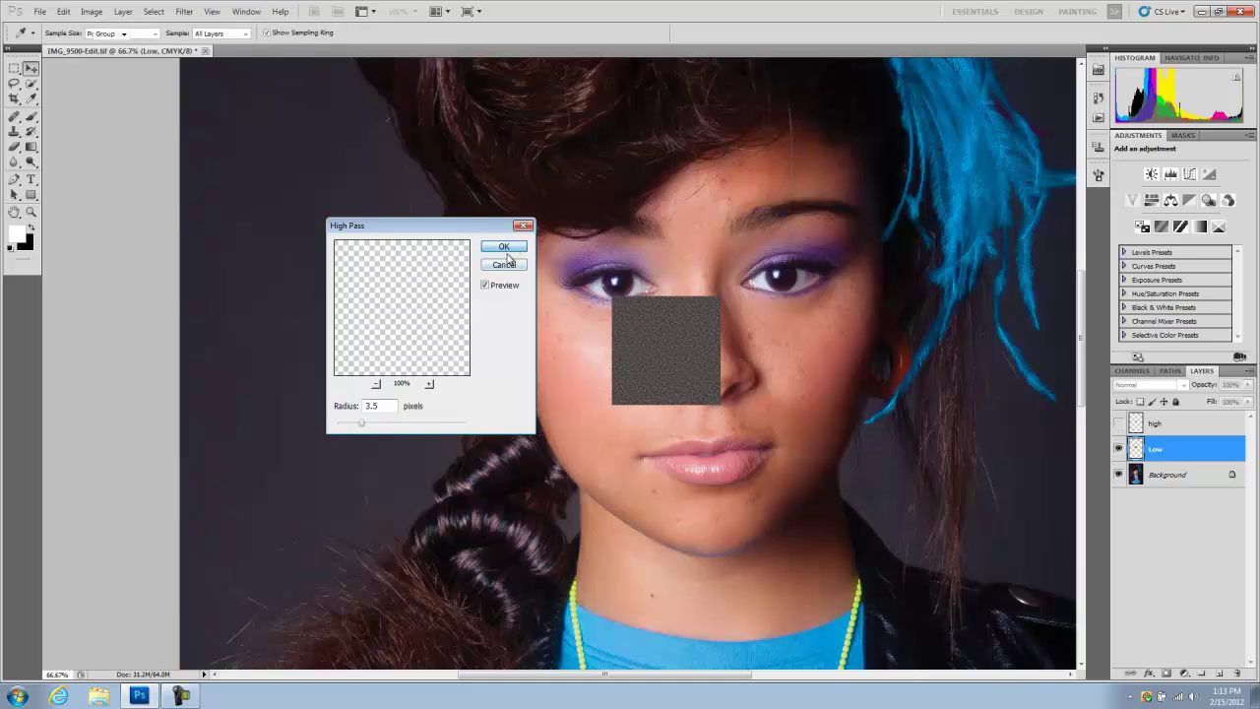
{"action": "left_click", "coordinate": [503, 246]}
{"action": "left_click", "coordinate": [62, 11]}
{"action": "left_click", "coordinate": [89, 51]}
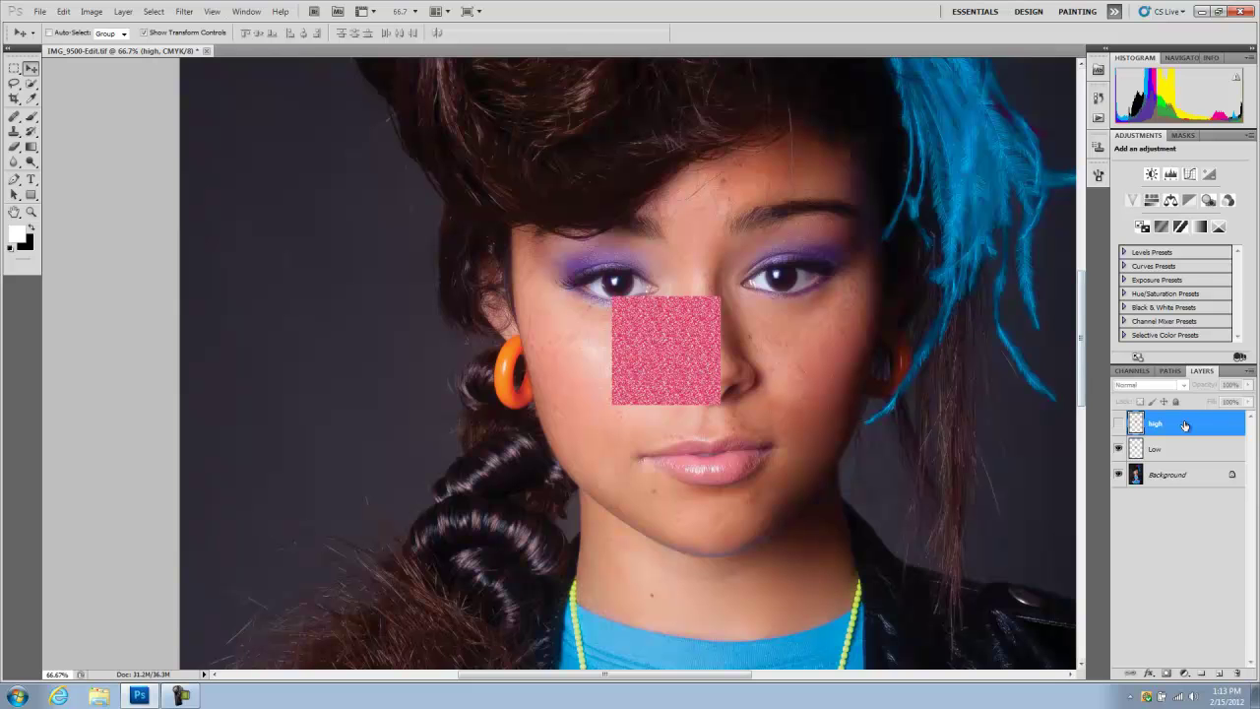
Apply a Gaussian Blur with a 3.5-pixel radius to the Low layer
{"action": "left_click", "coordinate": [1165, 451]}
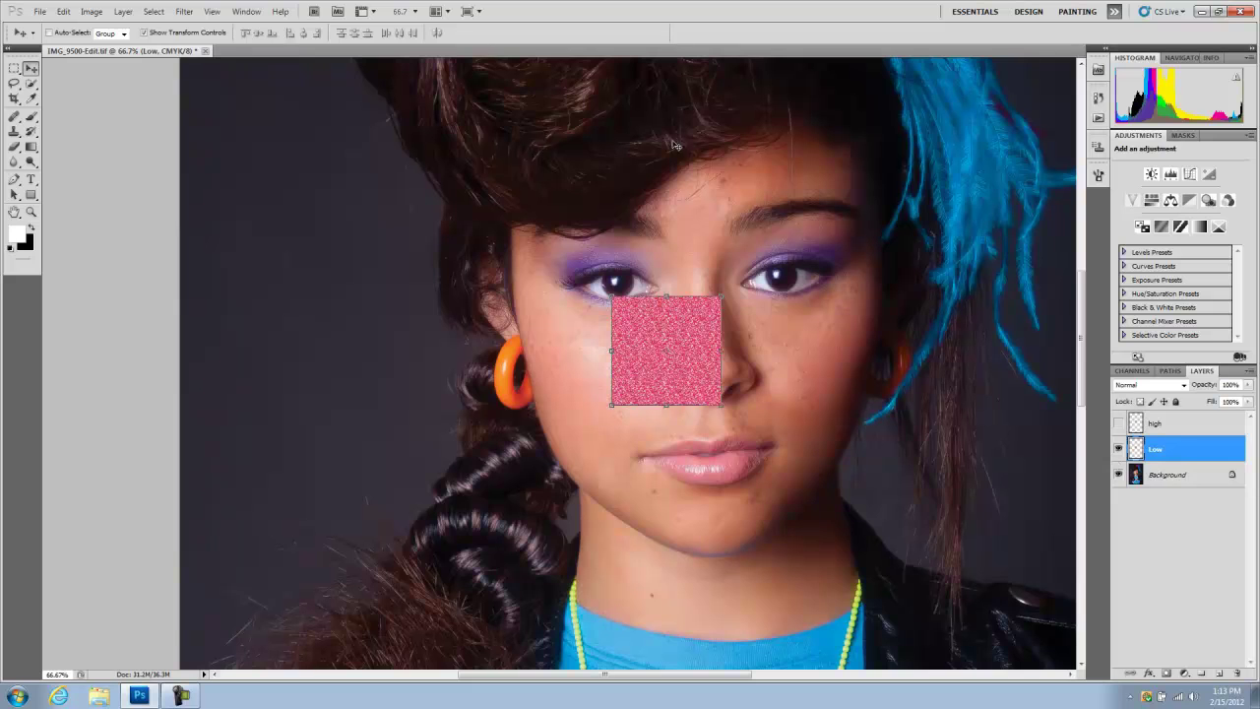
{"action": "left_click", "coordinate": [184, 10]}
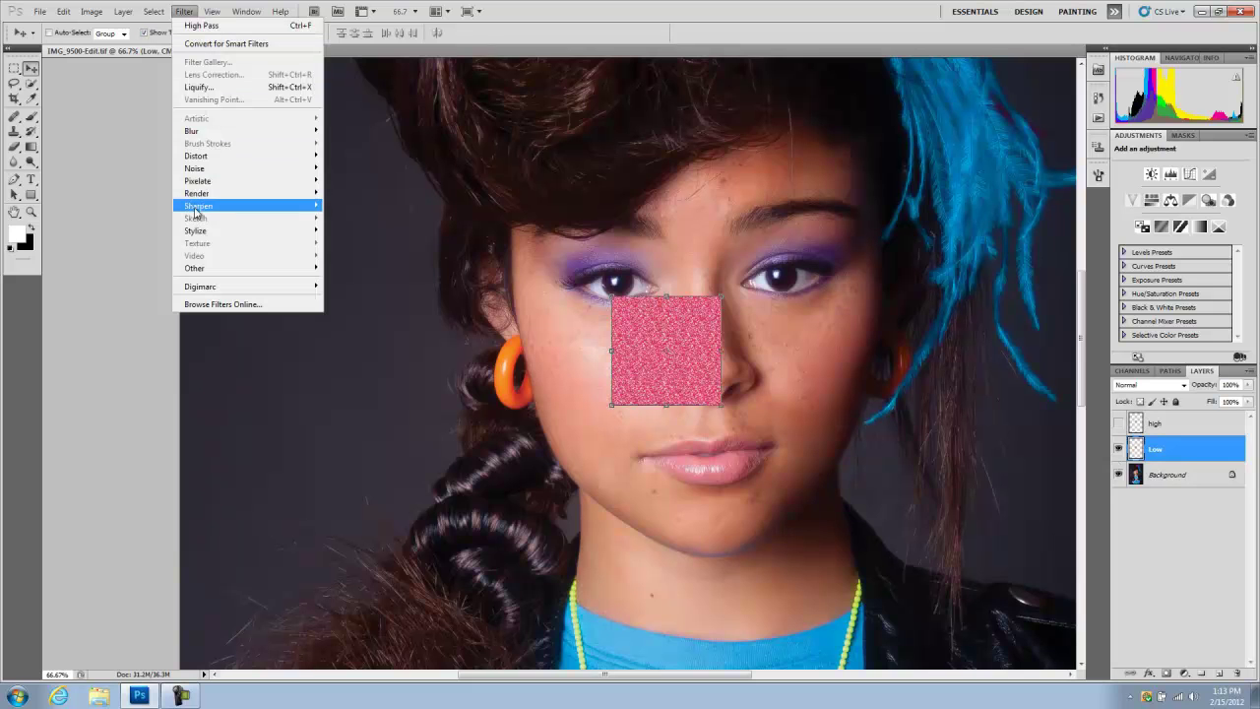
{"action": "mouse_move", "coordinate": [210, 137]}
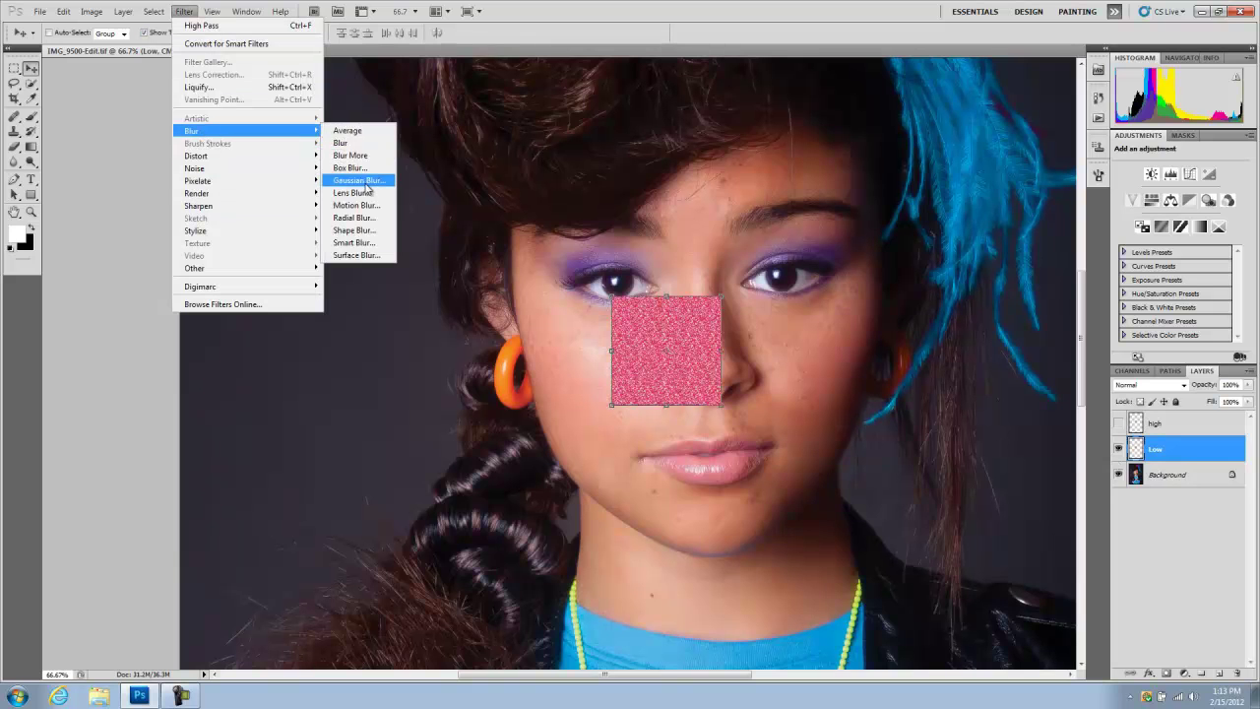
{"action": "left_click", "coordinate": [360, 181]}
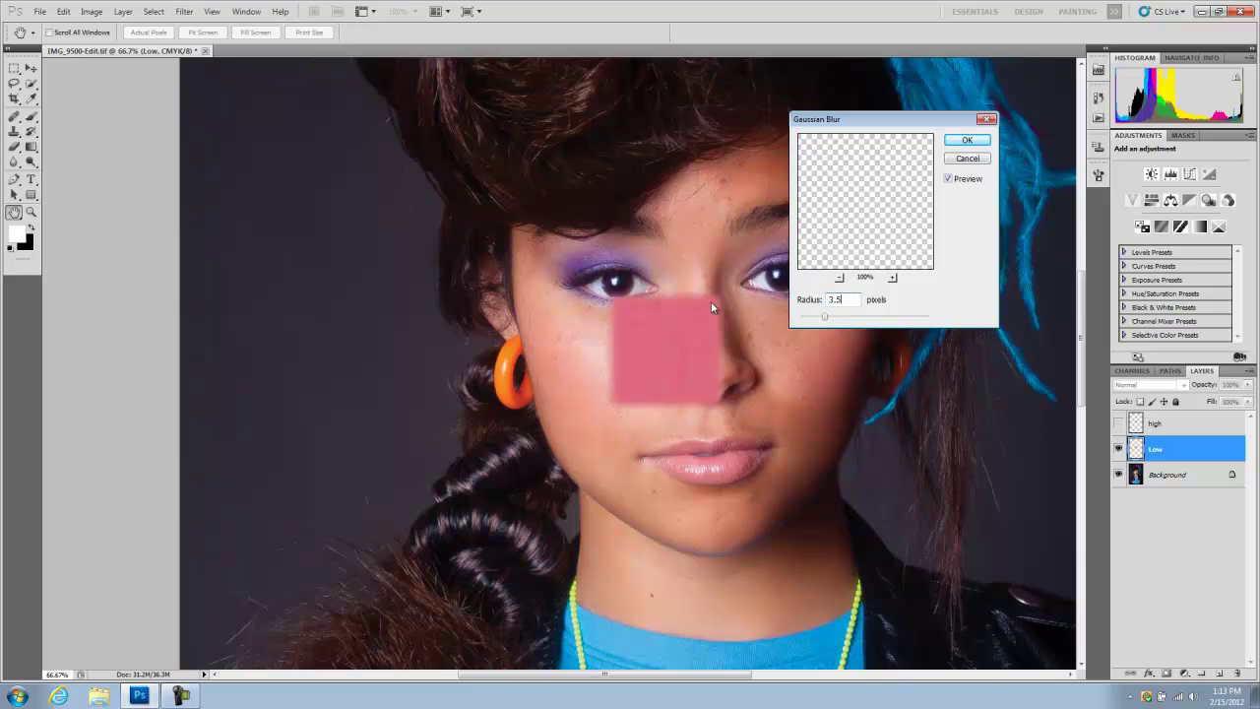
{"action": "left_click", "coordinate": [971, 146]}
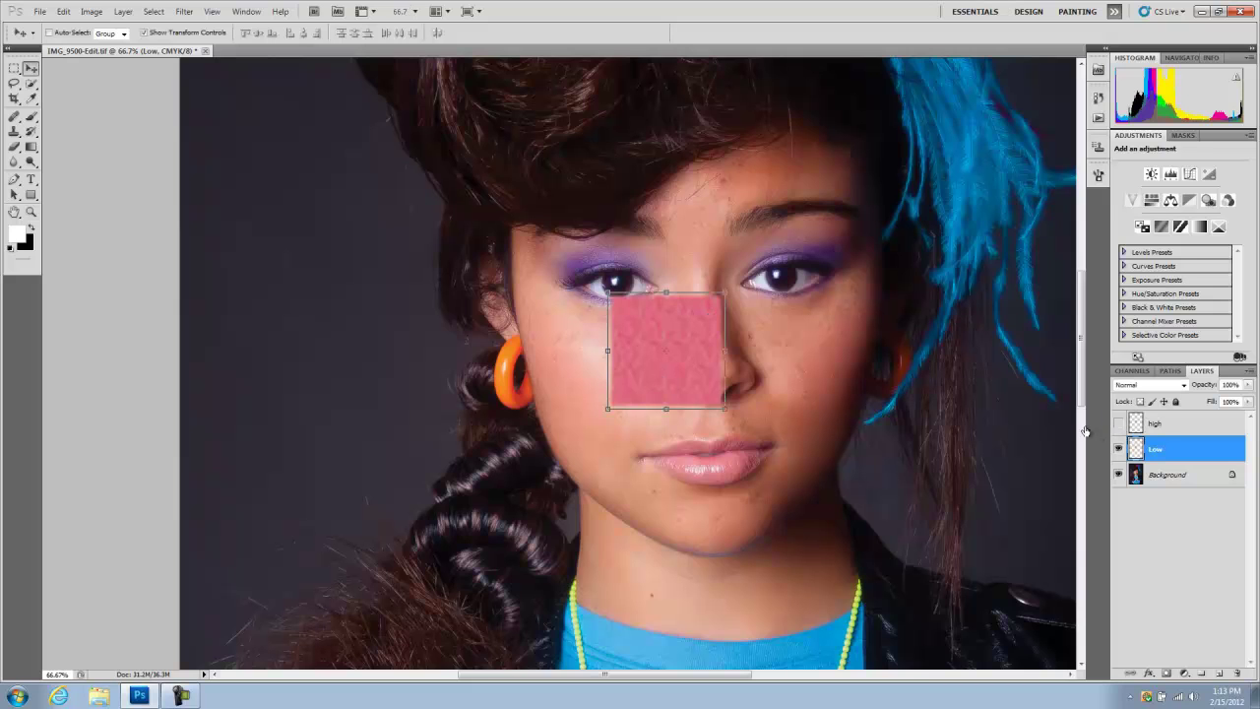
Show and select the high layer, and start Apply Image on it with Low as the source layer
{"action": "left_click", "coordinate": [1119, 423]}
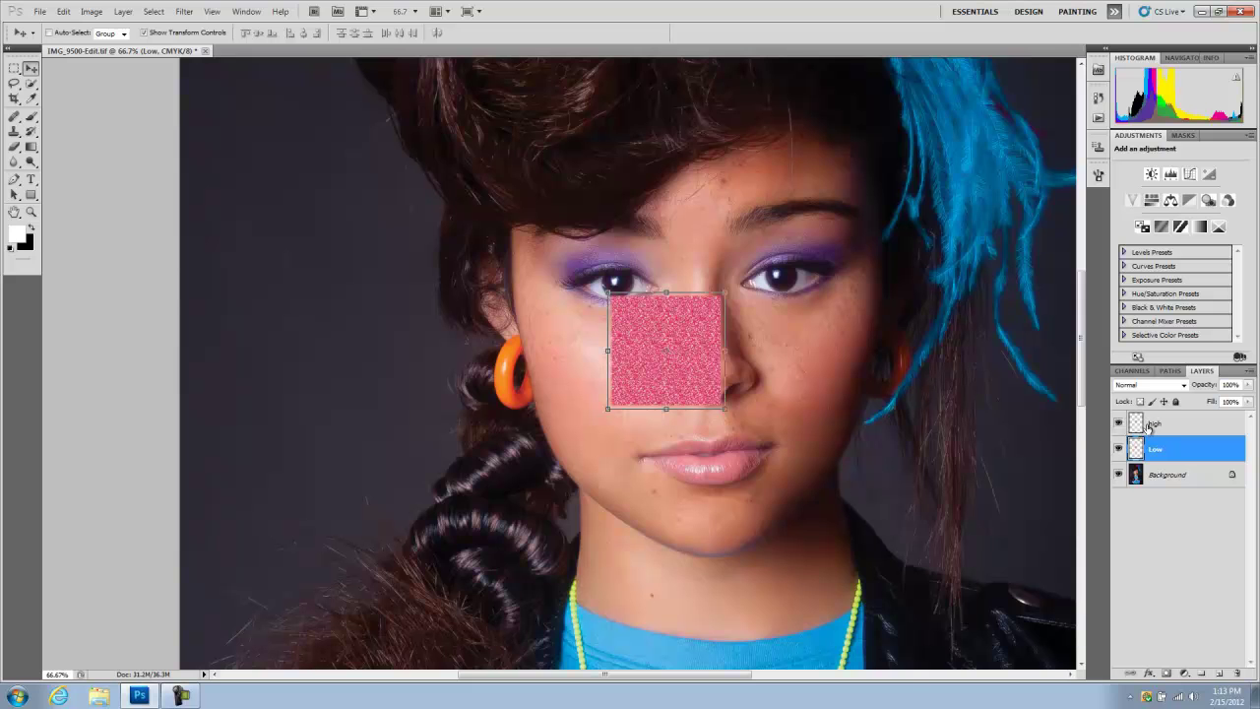
{"action": "left_click", "coordinate": [1150, 425]}
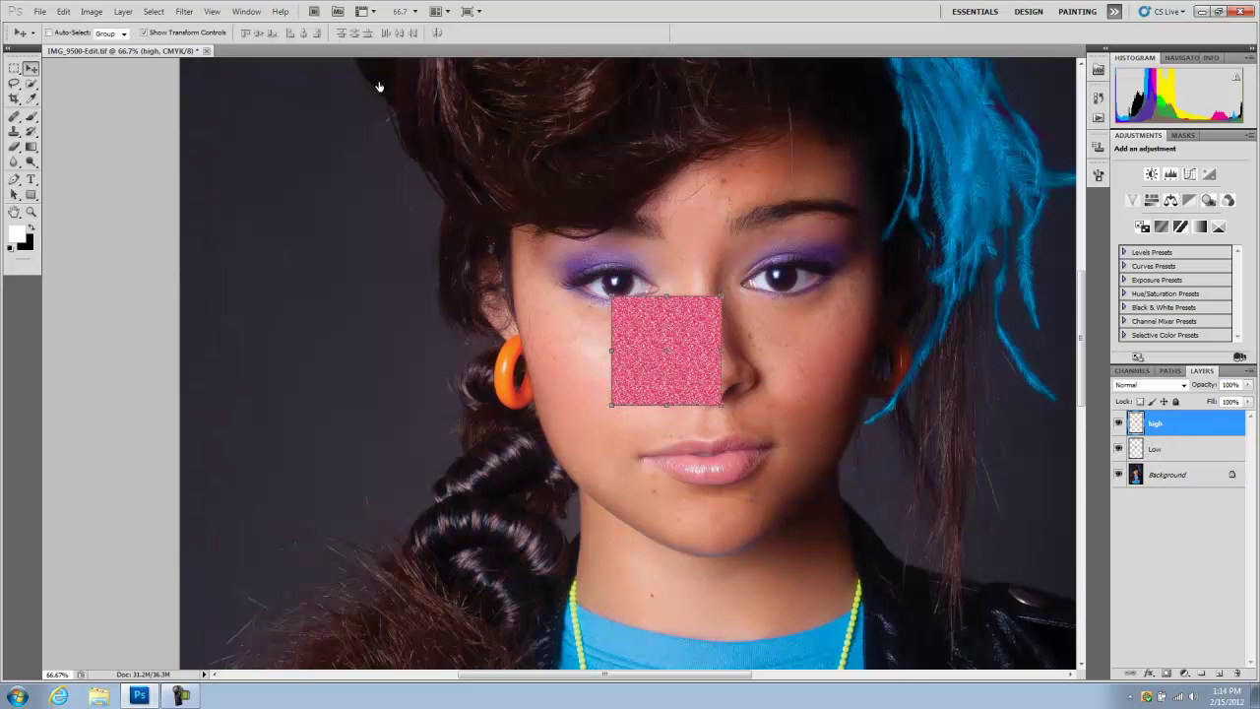
{"action": "left_click", "coordinate": [98, 14]}
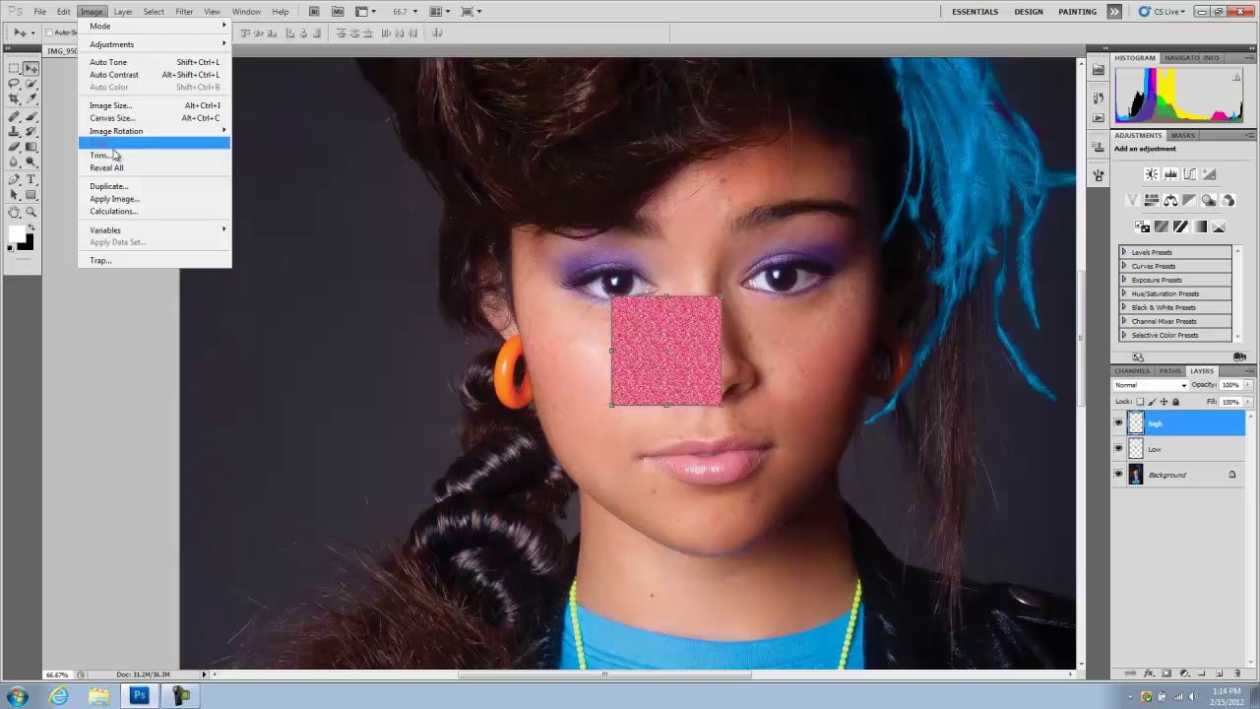
{"action": "left_click", "coordinate": [114, 203]}
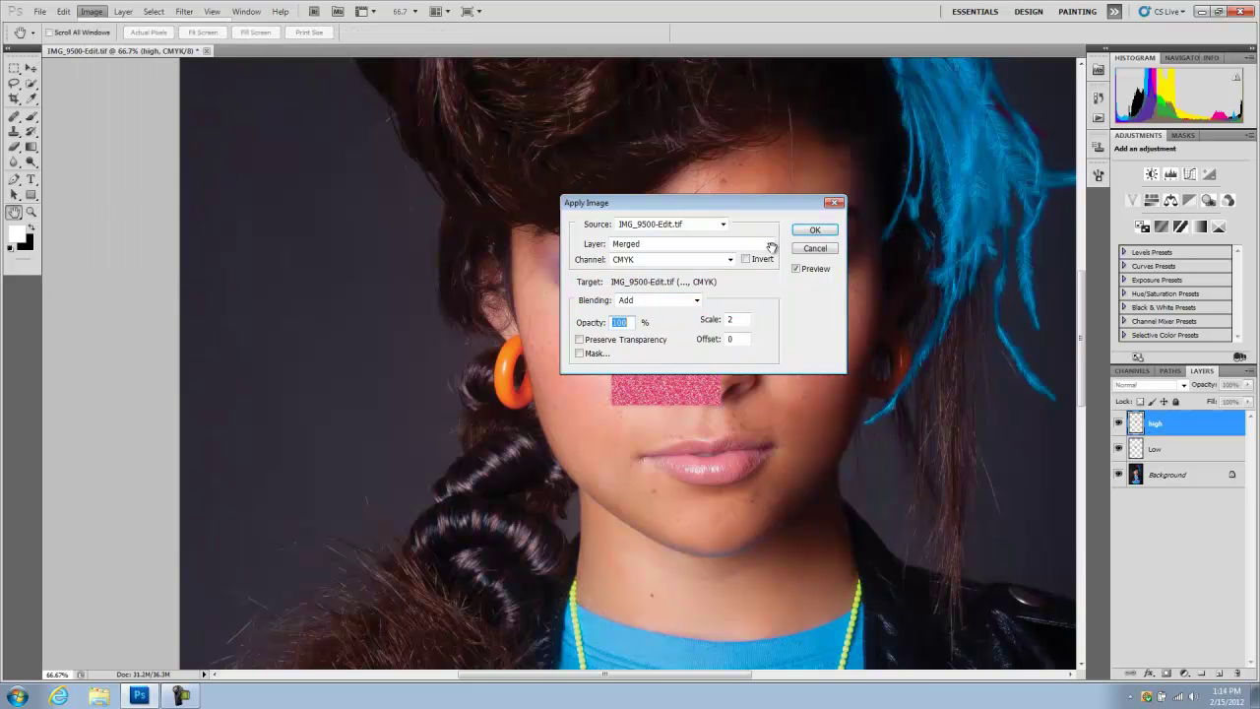
{"action": "left_click", "coordinate": [770, 245]}
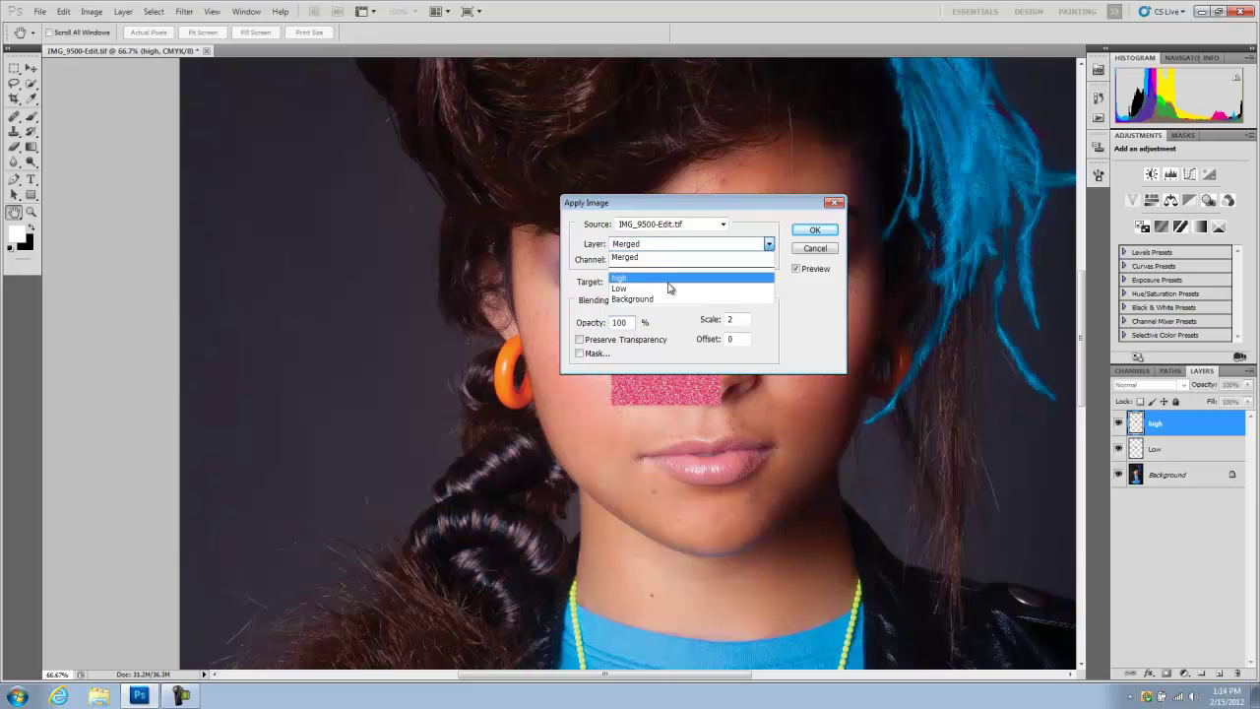
{"action": "left_click", "coordinate": [661, 289]}
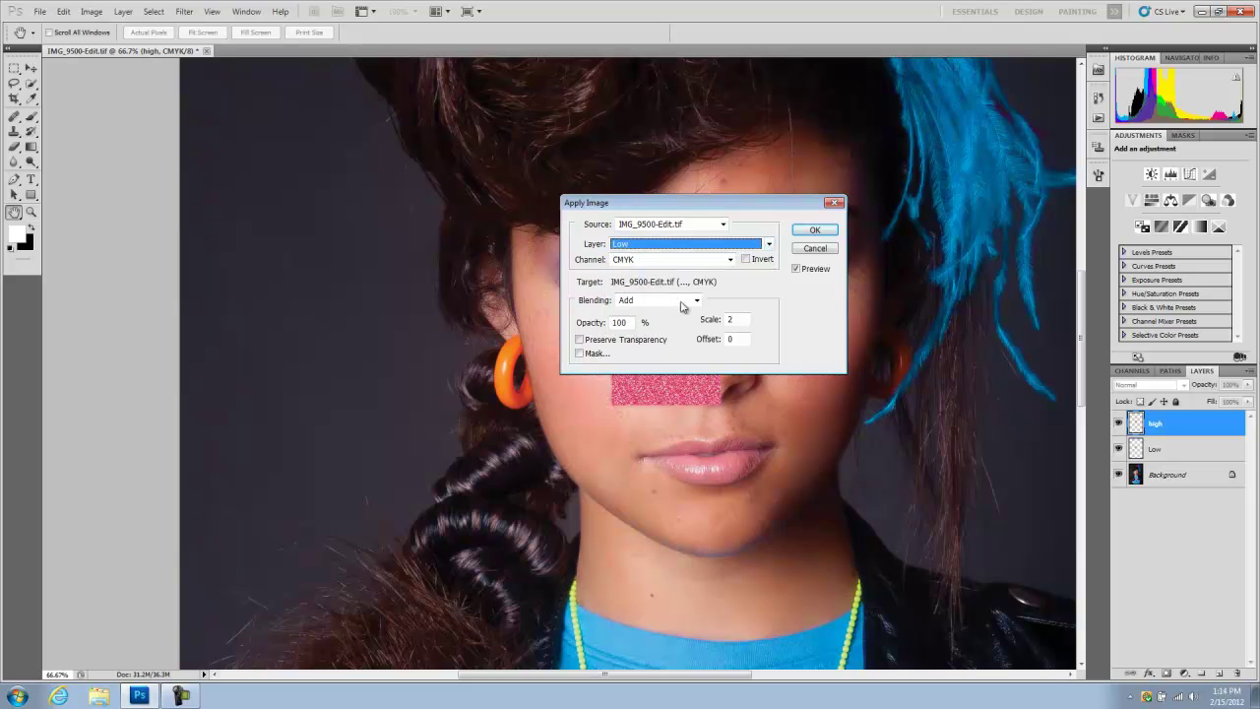
Apply the Low layer to the high layer using Subtract blending with Scale 2 and Offset 128
{"action": "left_click", "coordinate": [697, 300]}
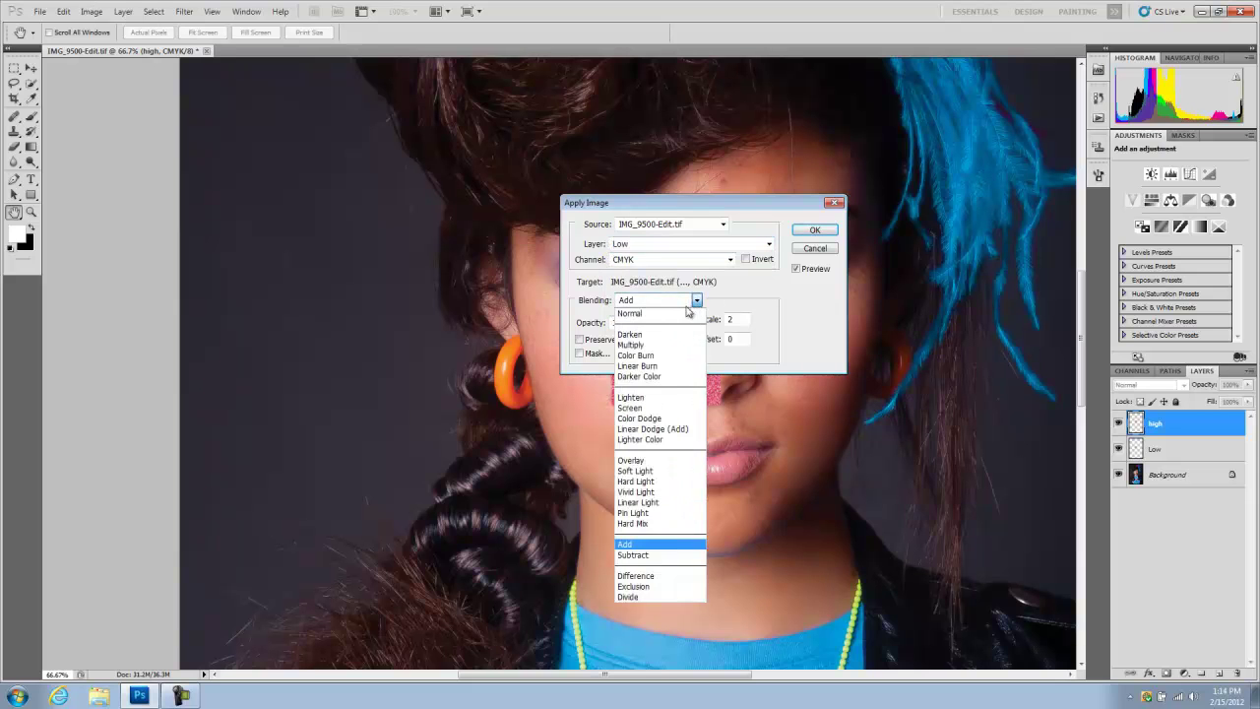
{"action": "left_click", "coordinate": [647, 557]}
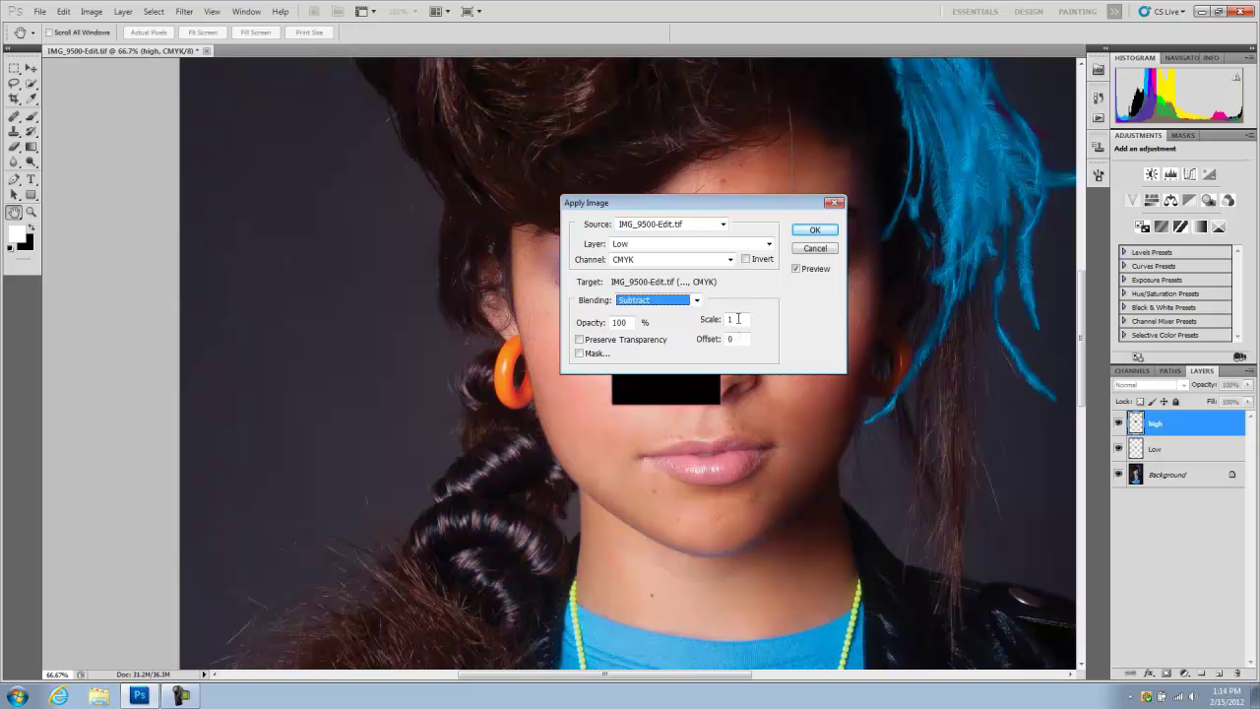
{"action": "left_click", "coordinate": [737, 319]}
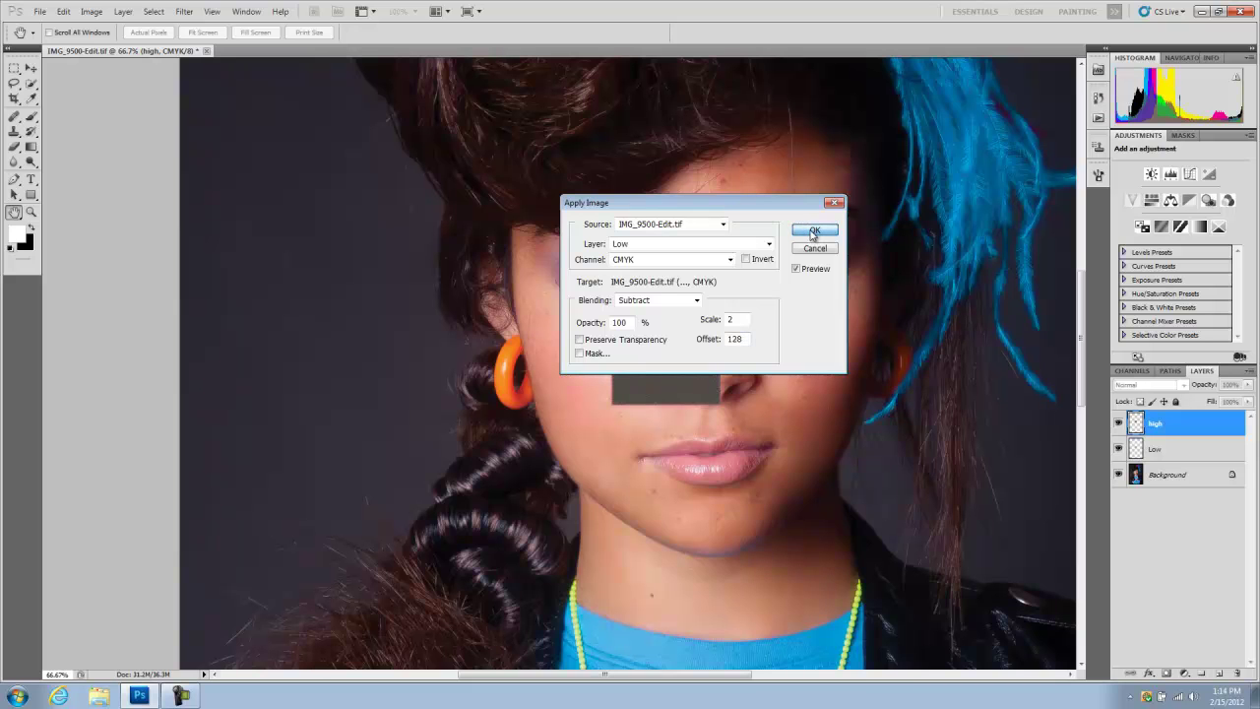
{"action": "left_click", "coordinate": [813, 231]}
{"action": "key", "text": "v"}
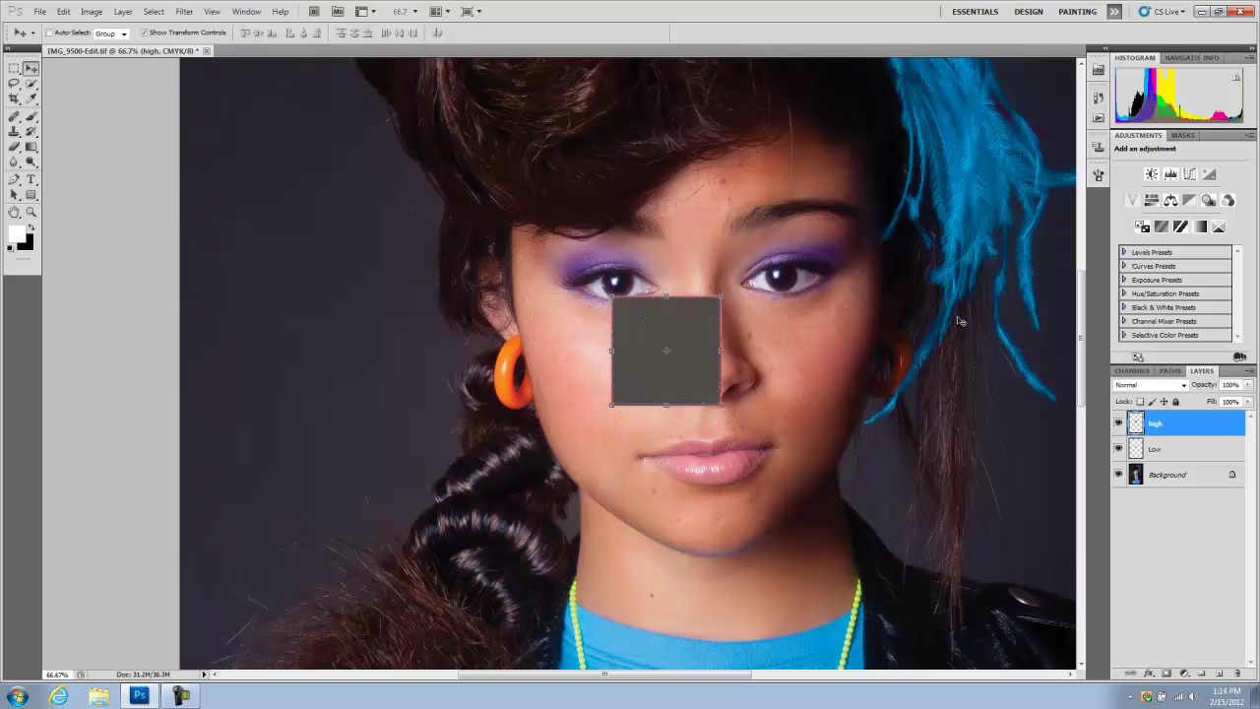
Set the high layer's blend mode to Linear Light and delete the Low layer
{"action": "left_click", "coordinate": [1185, 386]}
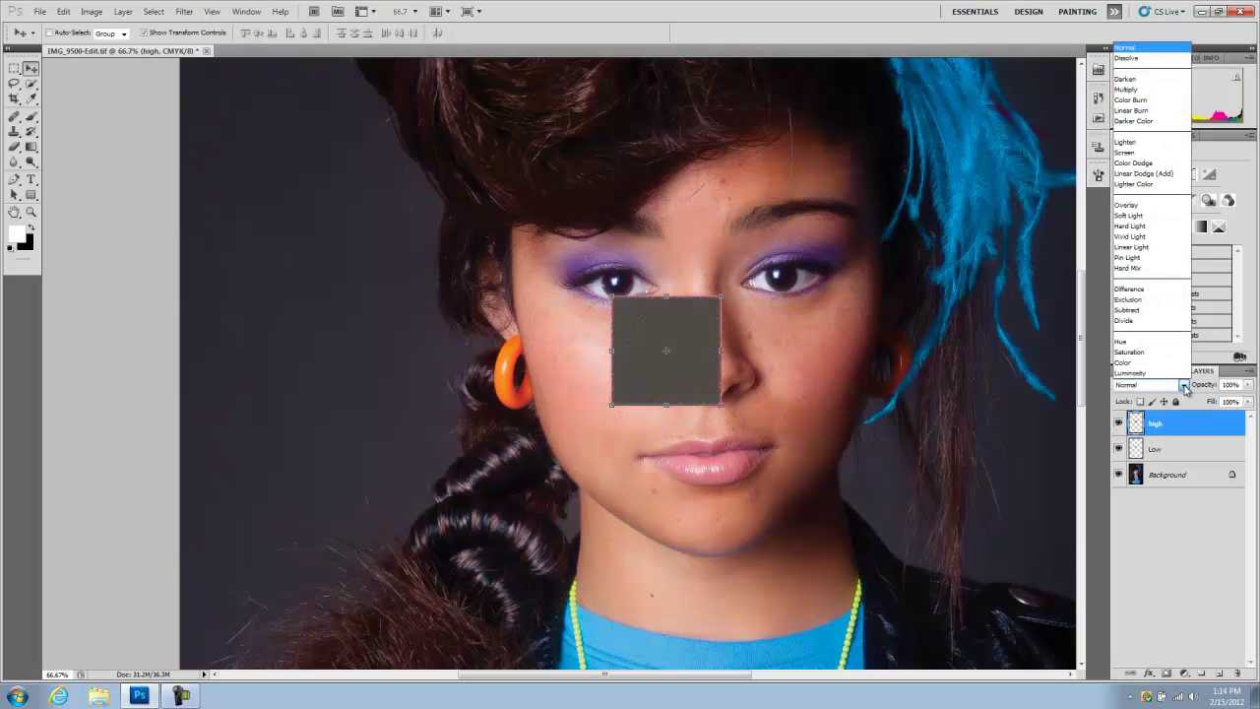
{"action": "left_click", "coordinate": [1137, 247]}
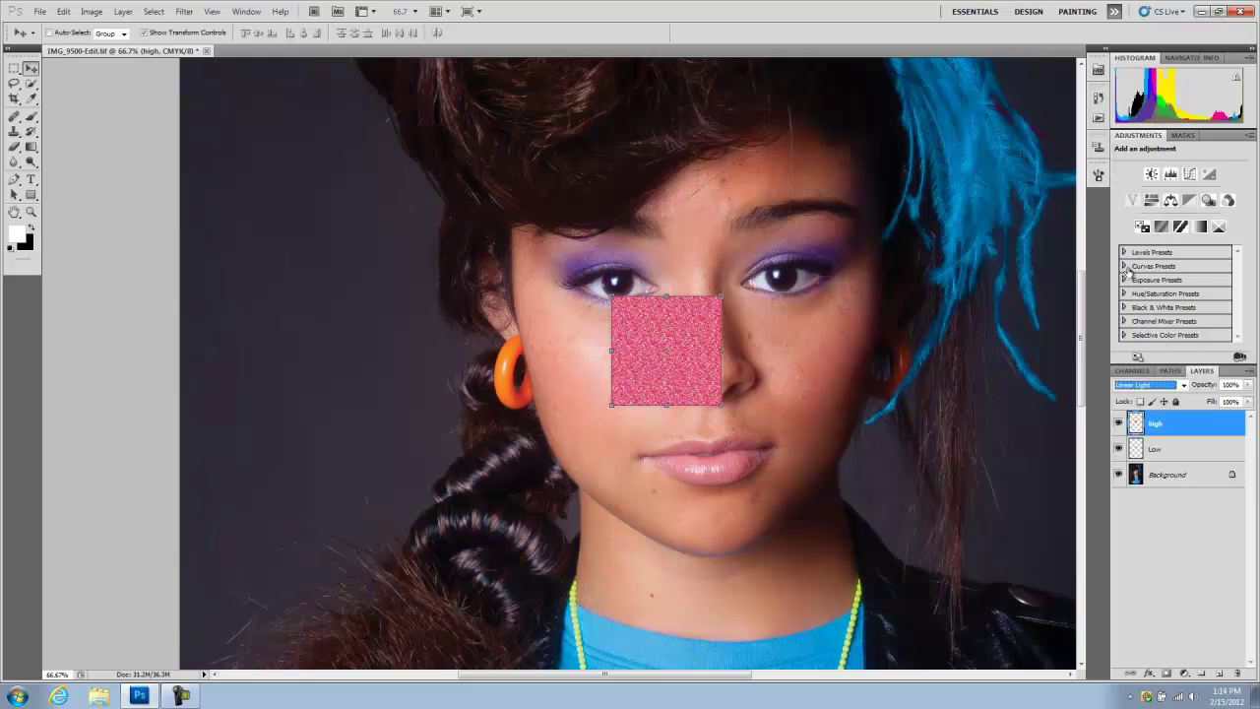
{"action": "left_click", "coordinate": [1171, 458]}
{"action": "left_click_drag", "start_coordinate": [1192, 457], "coordinate": [1239, 674]}
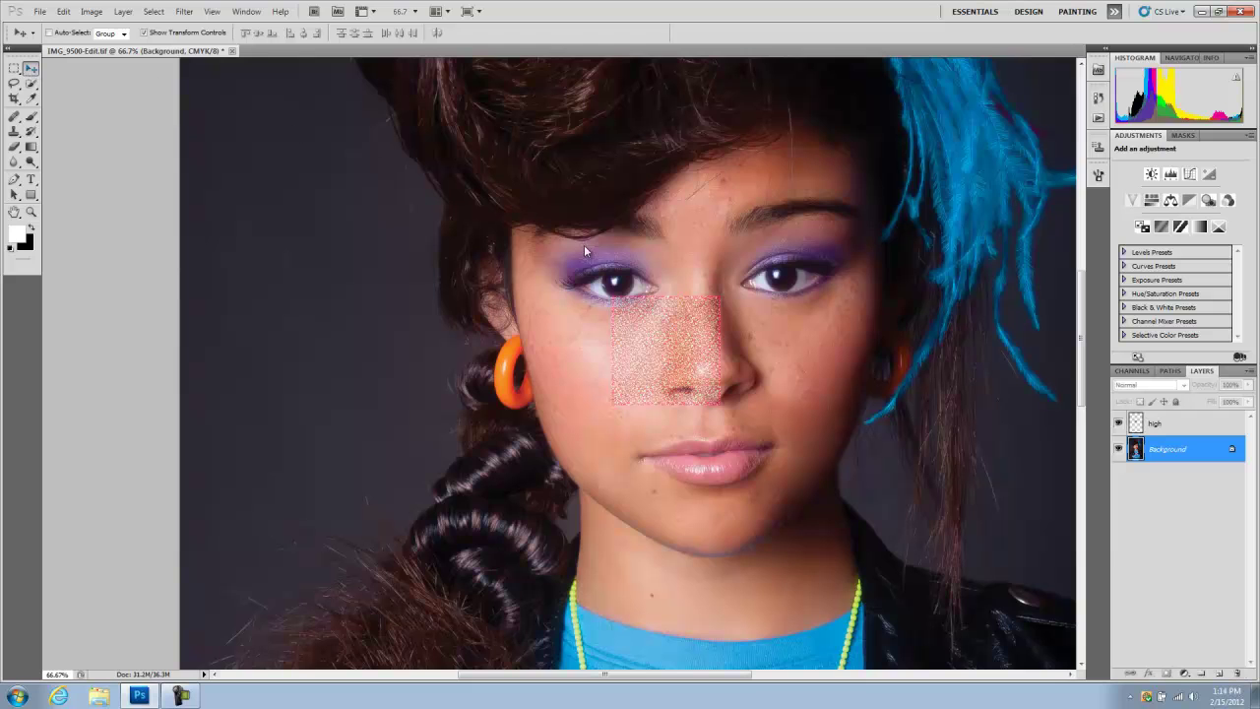
{"action": "left_click", "coordinate": [658, 369]}
{"action": "left_click", "coordinate": [611, 254]}
{"action": "key", "text": "Left"}
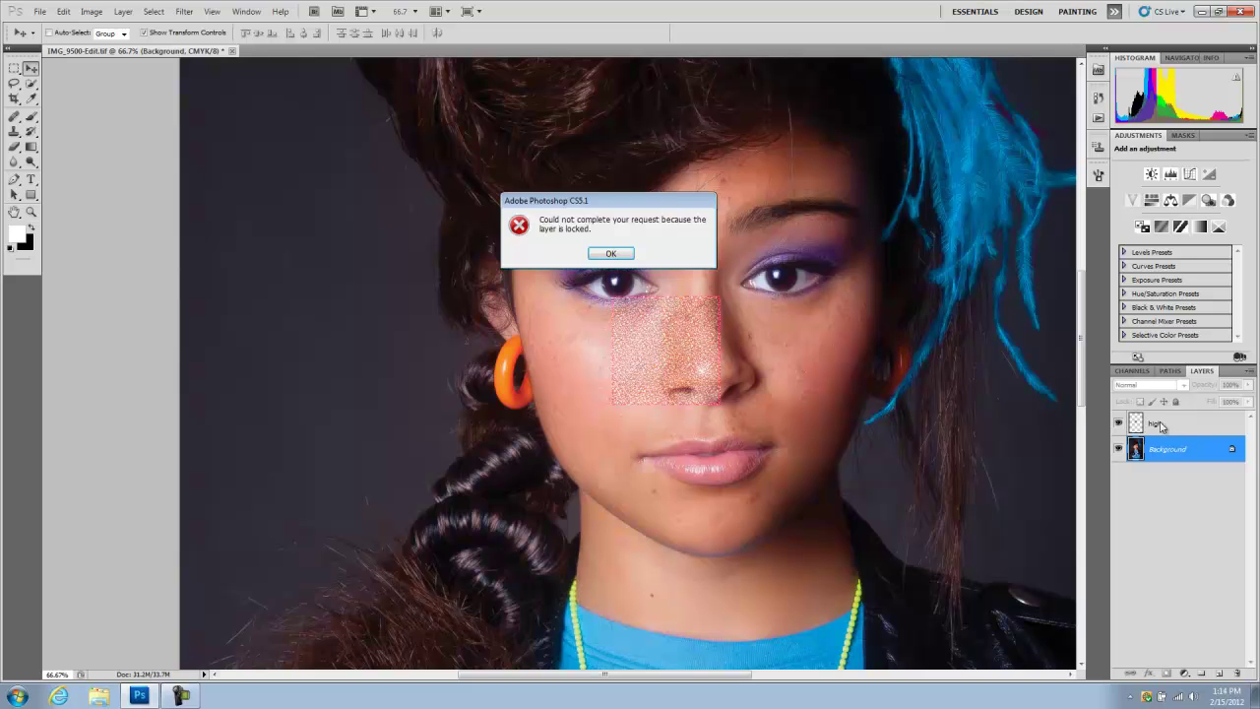
{"action": "key", "text": "Return"}
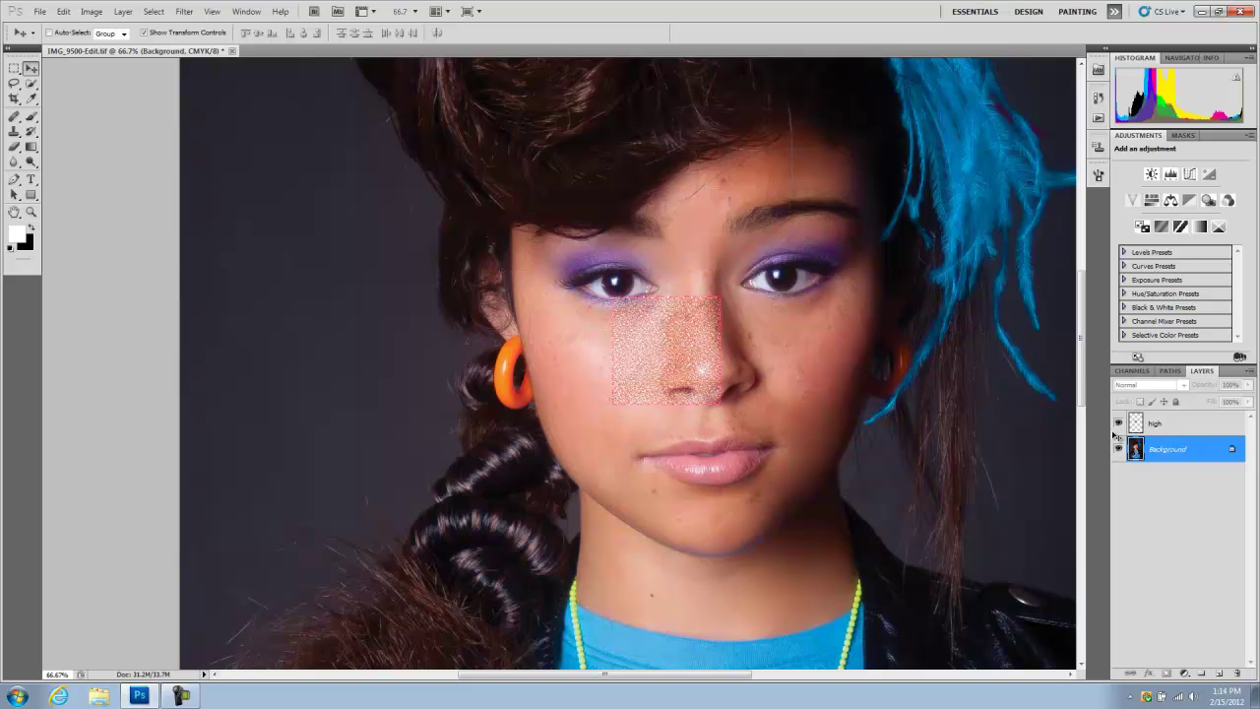
Select the high layer and move the glitter square over the eye on the image's left side, covering the eyeshadow
{"action": "left_click", "coordinate": [1168, 429]}
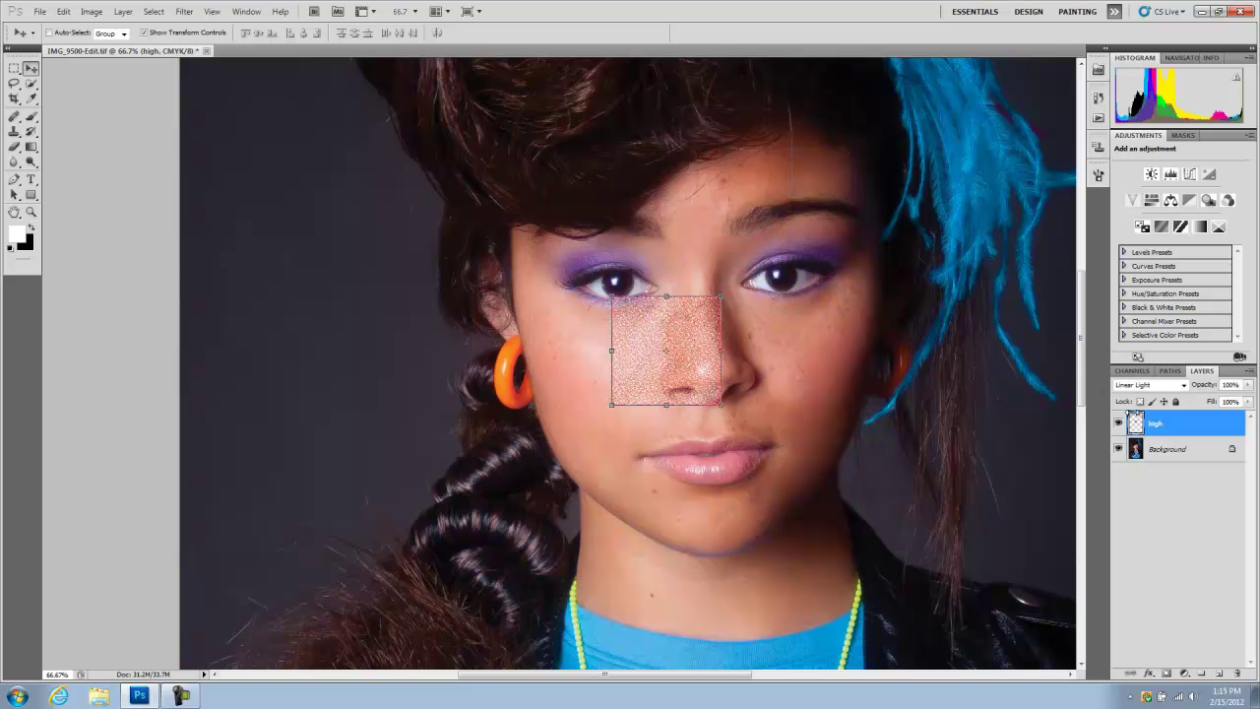
{"action": "left_click_drag", "start_coordinate": [645, 374], "coordinate": [610, 404]}
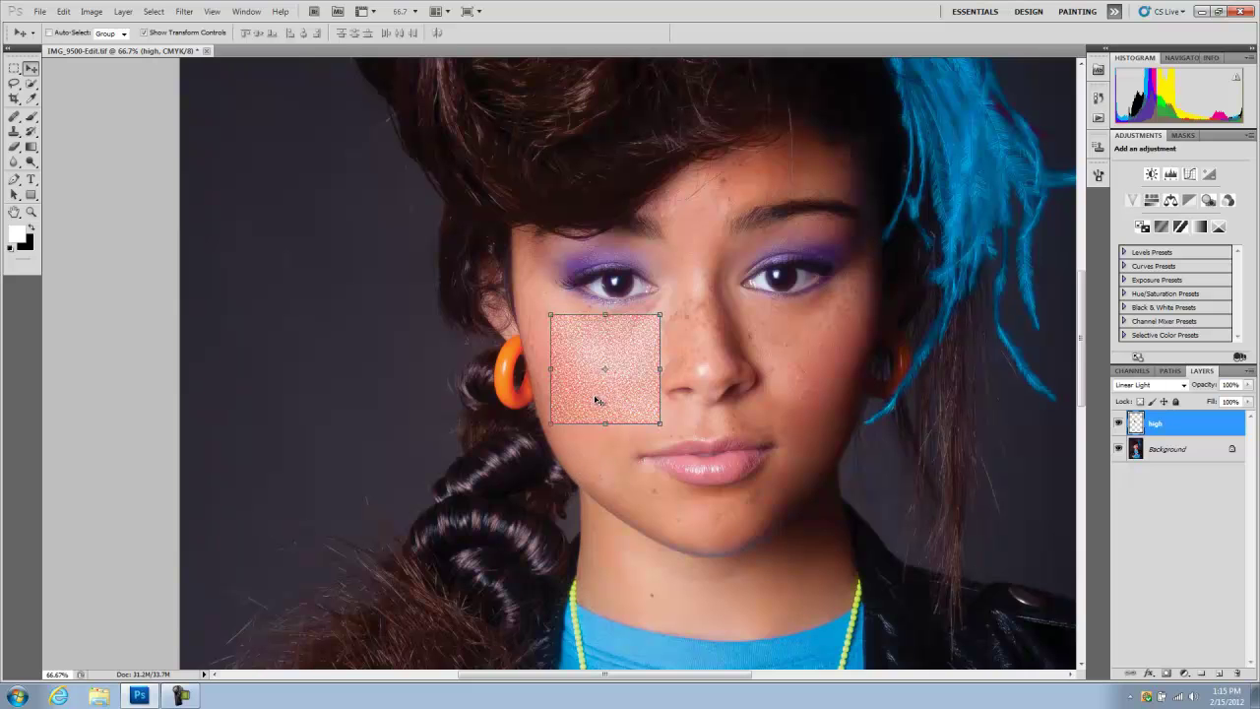
{"action": "left_click_drag", "start_coordinate": [592, 399], "coordinate": [599, 311]}
{"action": "key", "text": "ctrl+t"}
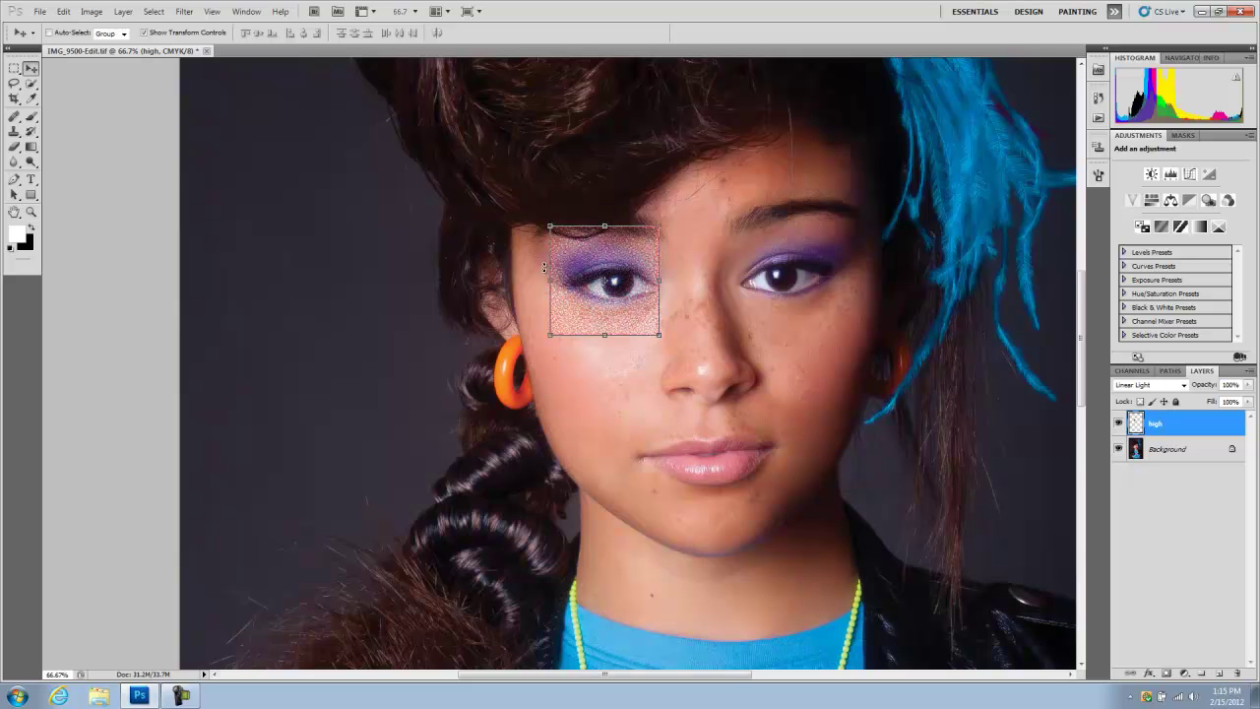
{"action": "key", "text": "Return"}
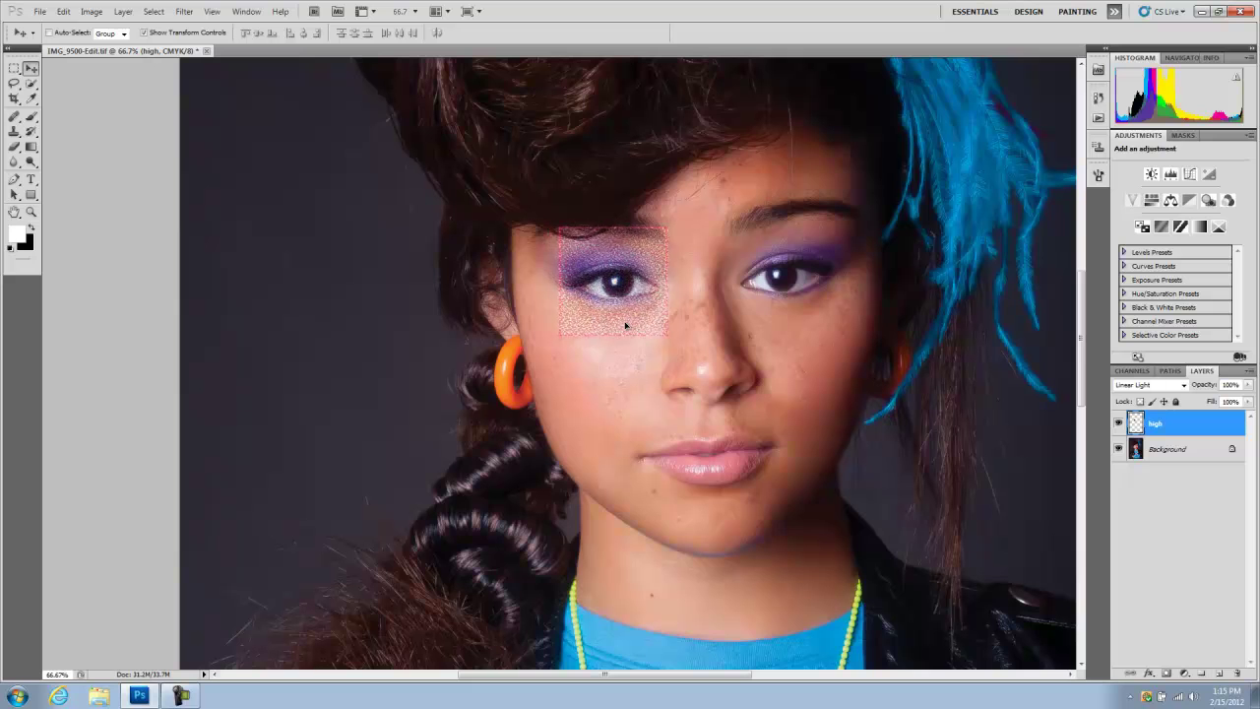
{"action": "left_click_drag", "start_coordinate": [616, 324], "coordinate": [620, 327]}
{"action": "key", "text": "ctrl+t"}
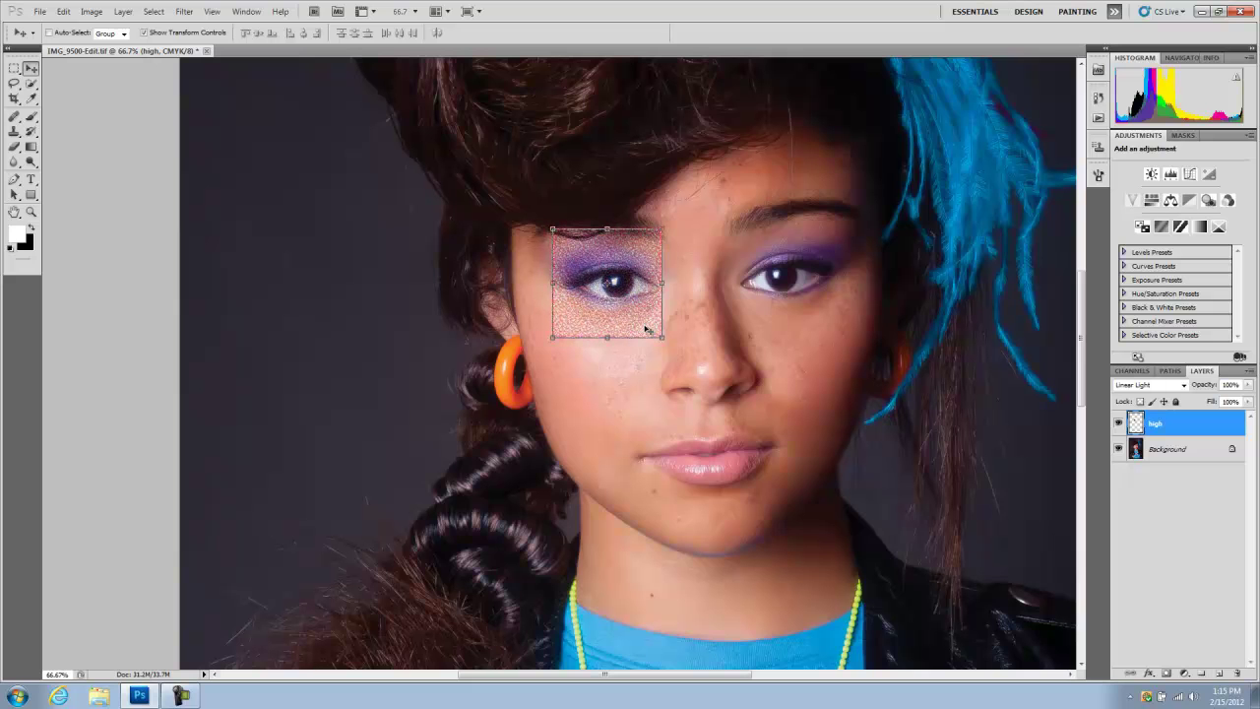
Add a layer mask to the high layer and paint black around the eye to hide glitter outside the eyeshadow
{"action": "left_click", "coordinate": [1164, 674]}
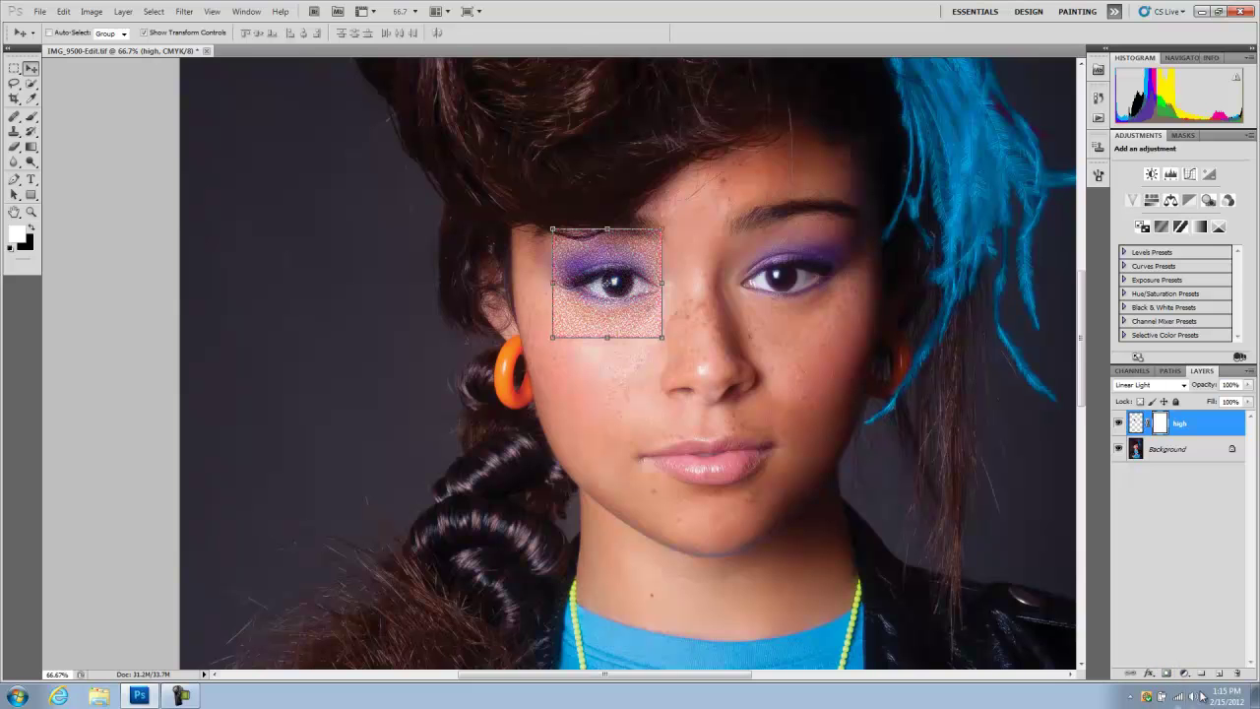
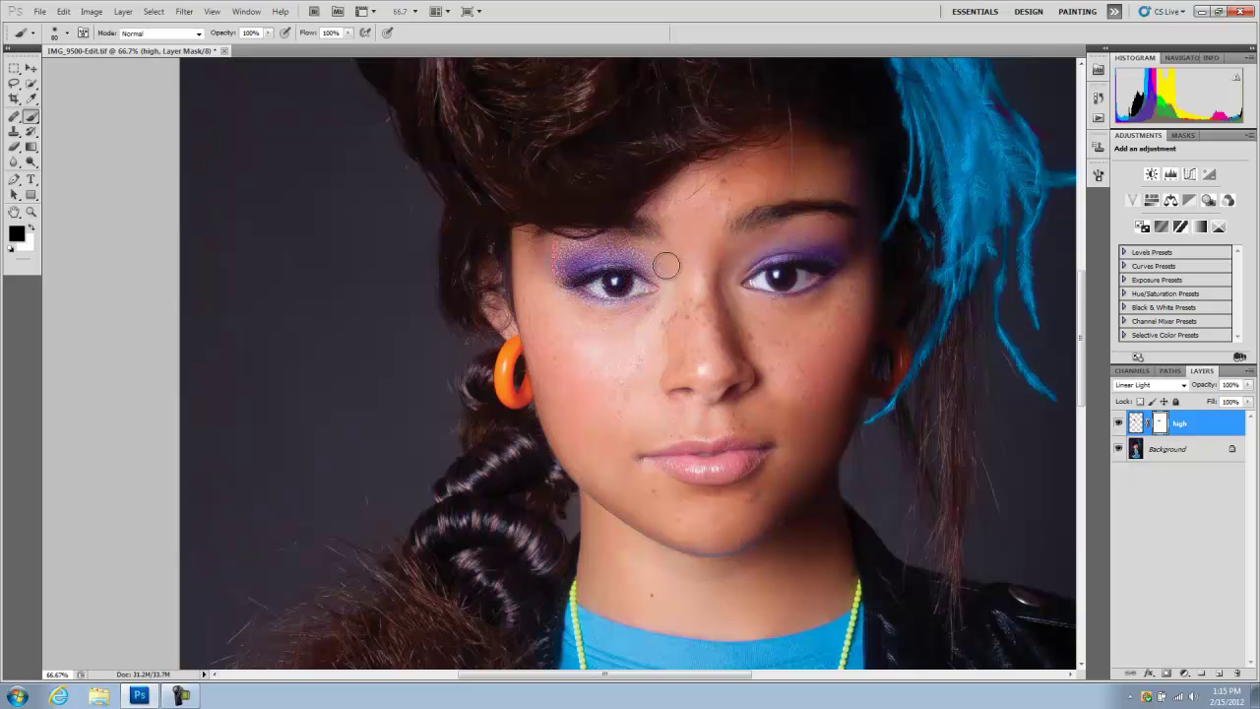
{"action": "left_click_drag", "start_coordinate": [617, 223], "coordinate": [609, 262]}
{"action": "key", "text": "bracketright"}
{"action": "key", "text": "bracketright"}
{"action": "key", "text": "bracketleft"}
{"action": "key", "text": "bracketright"}
{"action": "left_click_drag", "start_coordinate": [563, 225], "coordinate": [647, 246]}
Resize the brush to 40 pixels and paint white on the mask to restore glitter at the eyeshadow's outer edge
{"action": "key", "text": "bracketright"}
{"action": "key", "text": "bracketright"}
{"action": "key", "text": "bracketright"}
{"action": "key", "text": "bracketright"}
{"action": "key", "text": "bracketright"}
{"action": "key", "text": "bracketright"}
{"action": "key", "text": "bracketleft"}
{"action": "key", "text": "bracketleft"}
{"action": "key", "text": "bracketleft"}
{"action": "key", "text": "bracketleft"}
{"action": "key", "text": "bracketleft"}
{"action": "key", "text": "bracketleft"}
{"action": "key", "text": "x"}
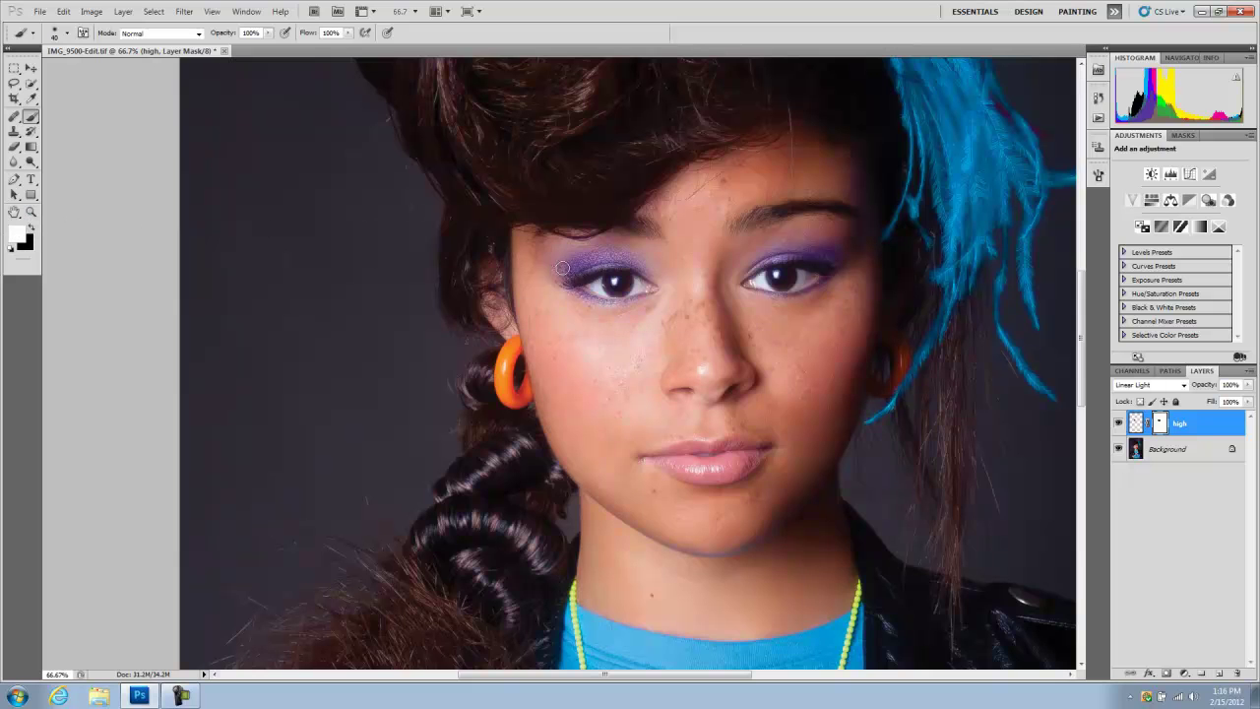
{"action": "left_click_drag", "start_coordinate": [577, 256], "coordinate": [572, 260]}
Paint black on the mask with a 200-pixel brush to clear stray glitter beside the face and hair
{"action": "left_click", "coordinate": [33, 226]}
{"action": "key", "text": "bracketright"}
{"action": "key", "text": "bracketright"}
{"action": "key", "text": "bracketright"}
{"action": "key", "text": "bracketright"}
{"action": "key", "text": "bracketright"}
{"action": "key", "text": "bracketright"}
{"action": "key", "text": "bracketright"}
{"action": "key", "text": "bracketright"}
{"action": "key", "text": "bracketright"}
{"action": "key", "text": "bracketright"}
{"action": "key", "text": "bracketright"}
{"action": "mouse_move", "coordinate": [507, 273]}
{"action": "left_mouse_down"}
{"action": "mouse_move", "coordinate": [529, 258]}
{"action": "mouse_move", "coordinate": [527, 295]}
{"action": "mouse_move", "coordinate": [441, 331]}
{"action": "left_mouse_up"}
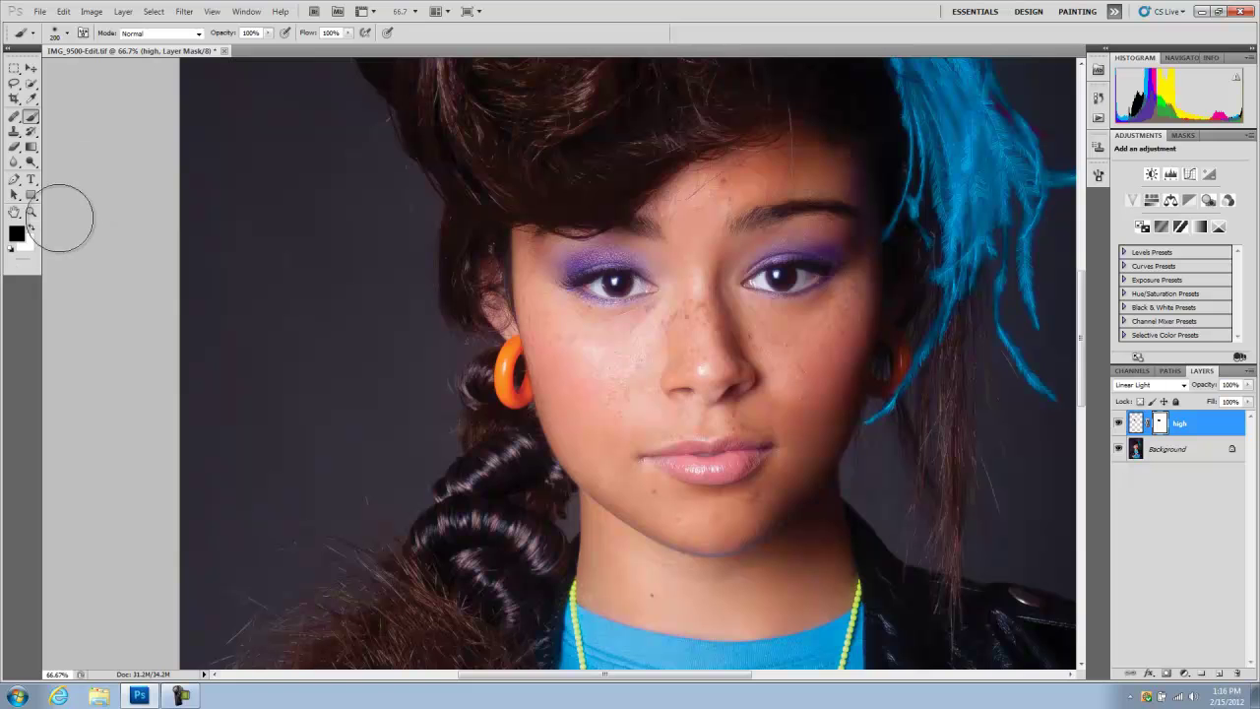
Zoom out to 33.3% to review the whole portrait
{"action": "left_click", "coordinate": [30, 212]}
{"action": "left_click", "coordinate": [62, 31]}
{"action": "left_click", "coordinate": [640, 401]}
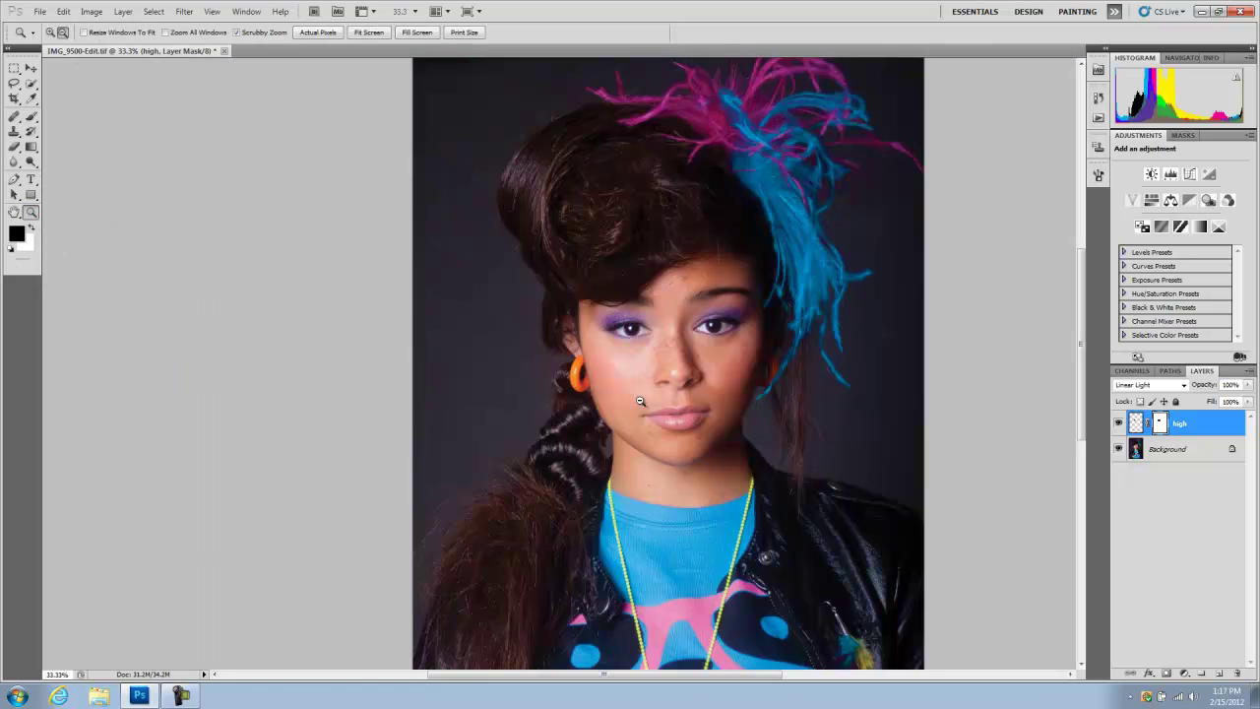